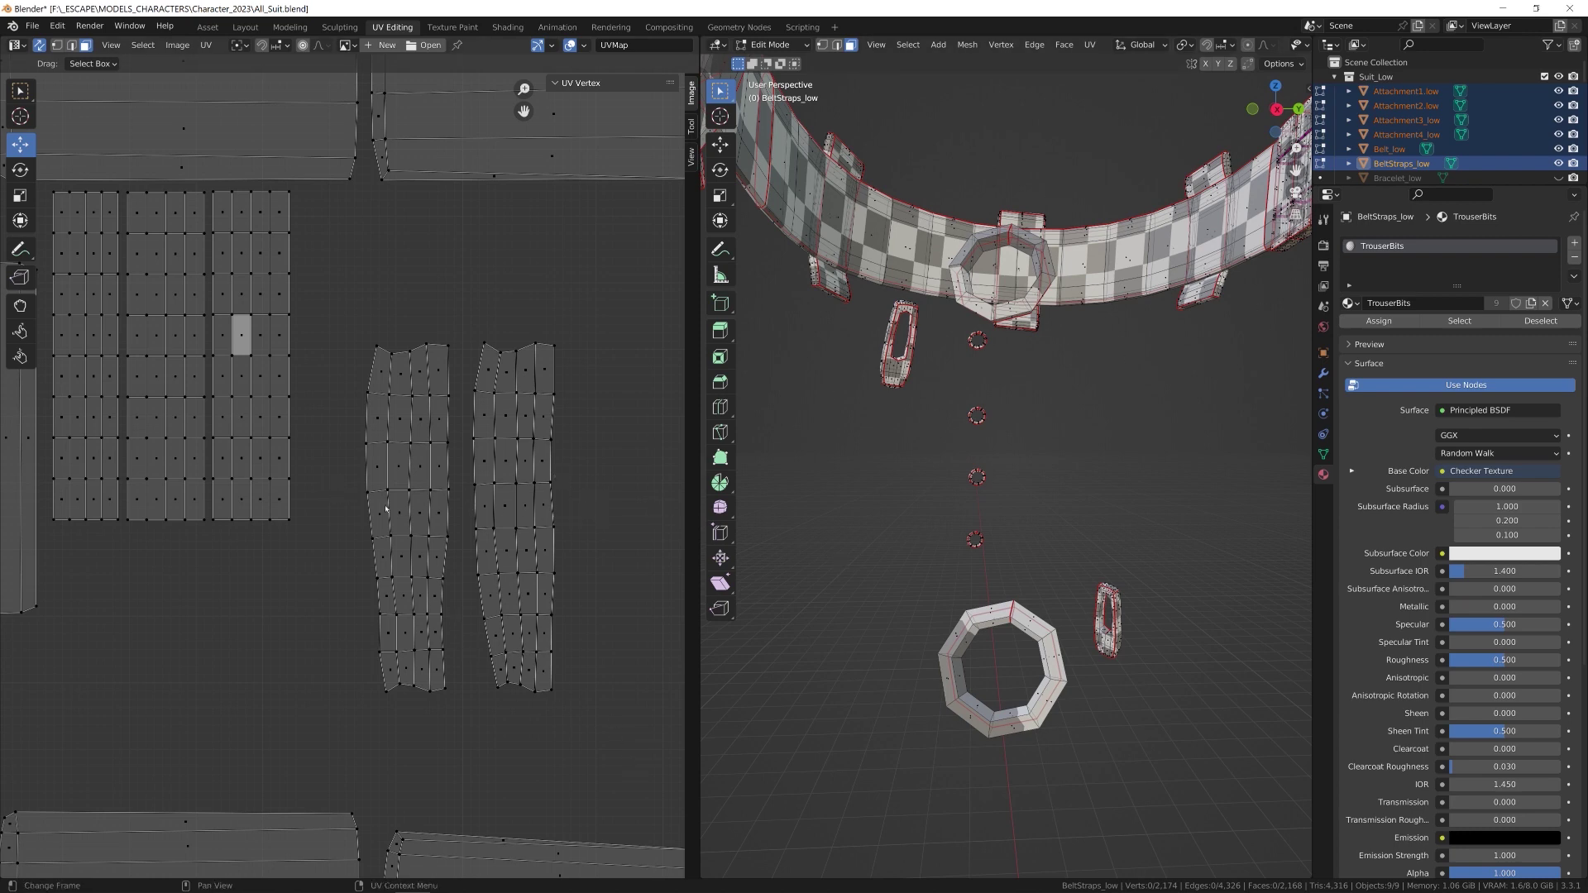
Step: Zoom and pan the UV Editor to frame the strap islands
{"action": "scroll", "coordinate": [400, 499], "scroll_direction": "down", "scroll_amount": 1}
{"action": "scroll", "coordinate": [479, 447], "scroll_direction": "up", "scroll_amount": 2}
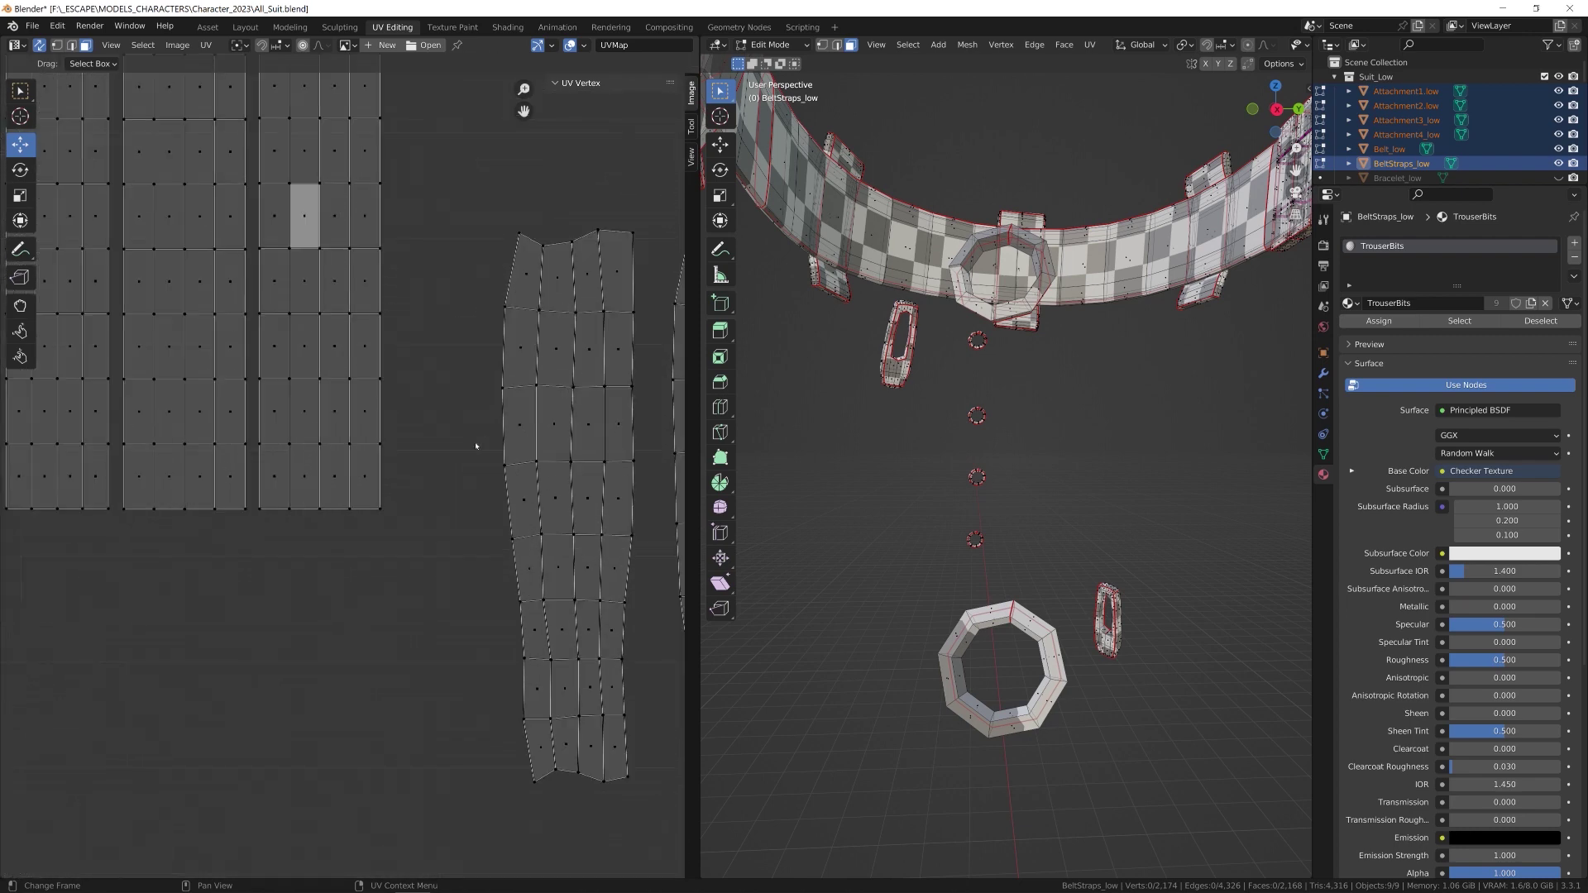
{"action": "scroll", "coordinate": [465, 460], "scroll_direction": "down", "scroll_amount": 1}
{"action": "scroll", "coordinate": [430, 463], "scroll_direction": "up", "scroll_amount": 1}
{"action": "scroll", "coordinate": [367, 468], "scroll_direction": "down", "scroll_amount": 1}
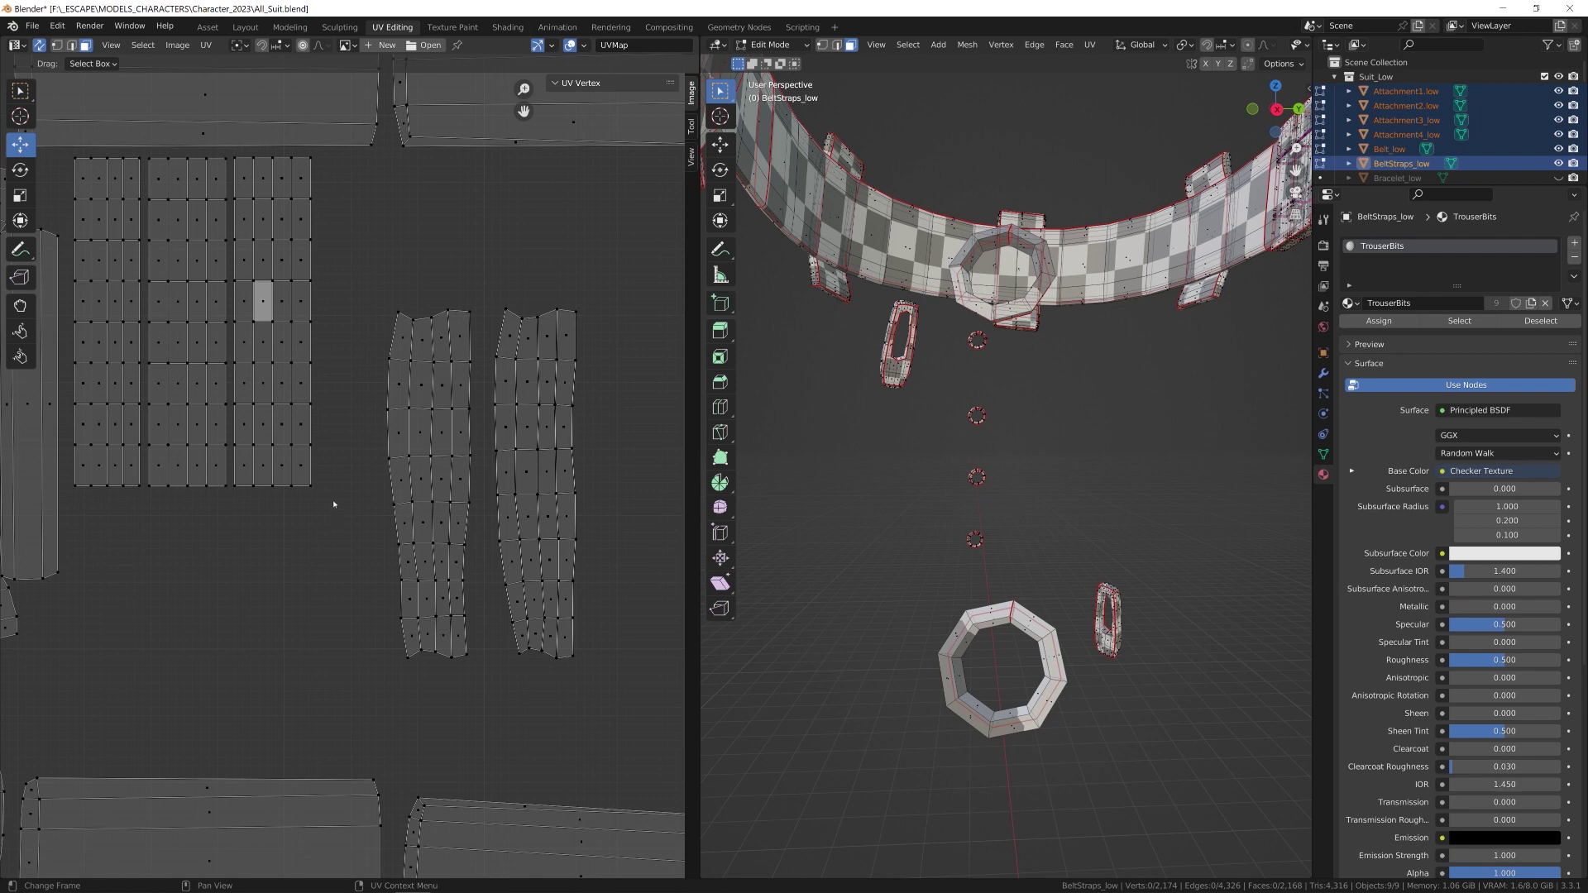
{"action": "scroll", "coordinate": [334, 480], "scroll_direction": "up", "scroll_amount": 1}
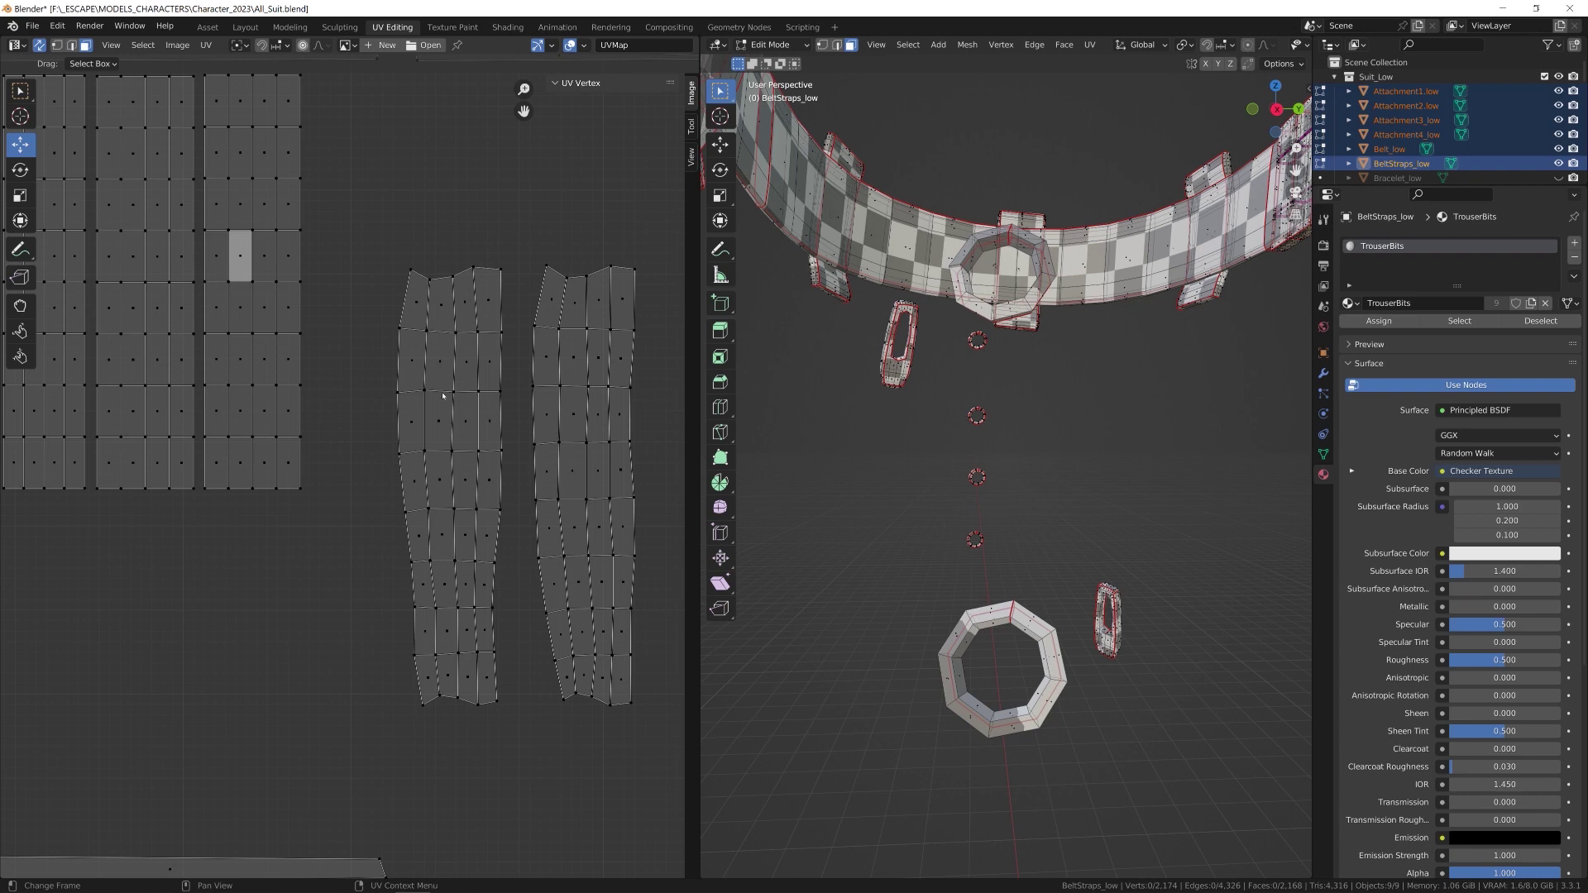
{"action": "scroll", "coordinate": [379, 478], "scroll_direction": "up", "scroll_amount": 1}
{"action": "scroll", "coordinate": [359, 442], "scroll_direction": "right", "scroll_amount": 2, "text": "ctrl"}
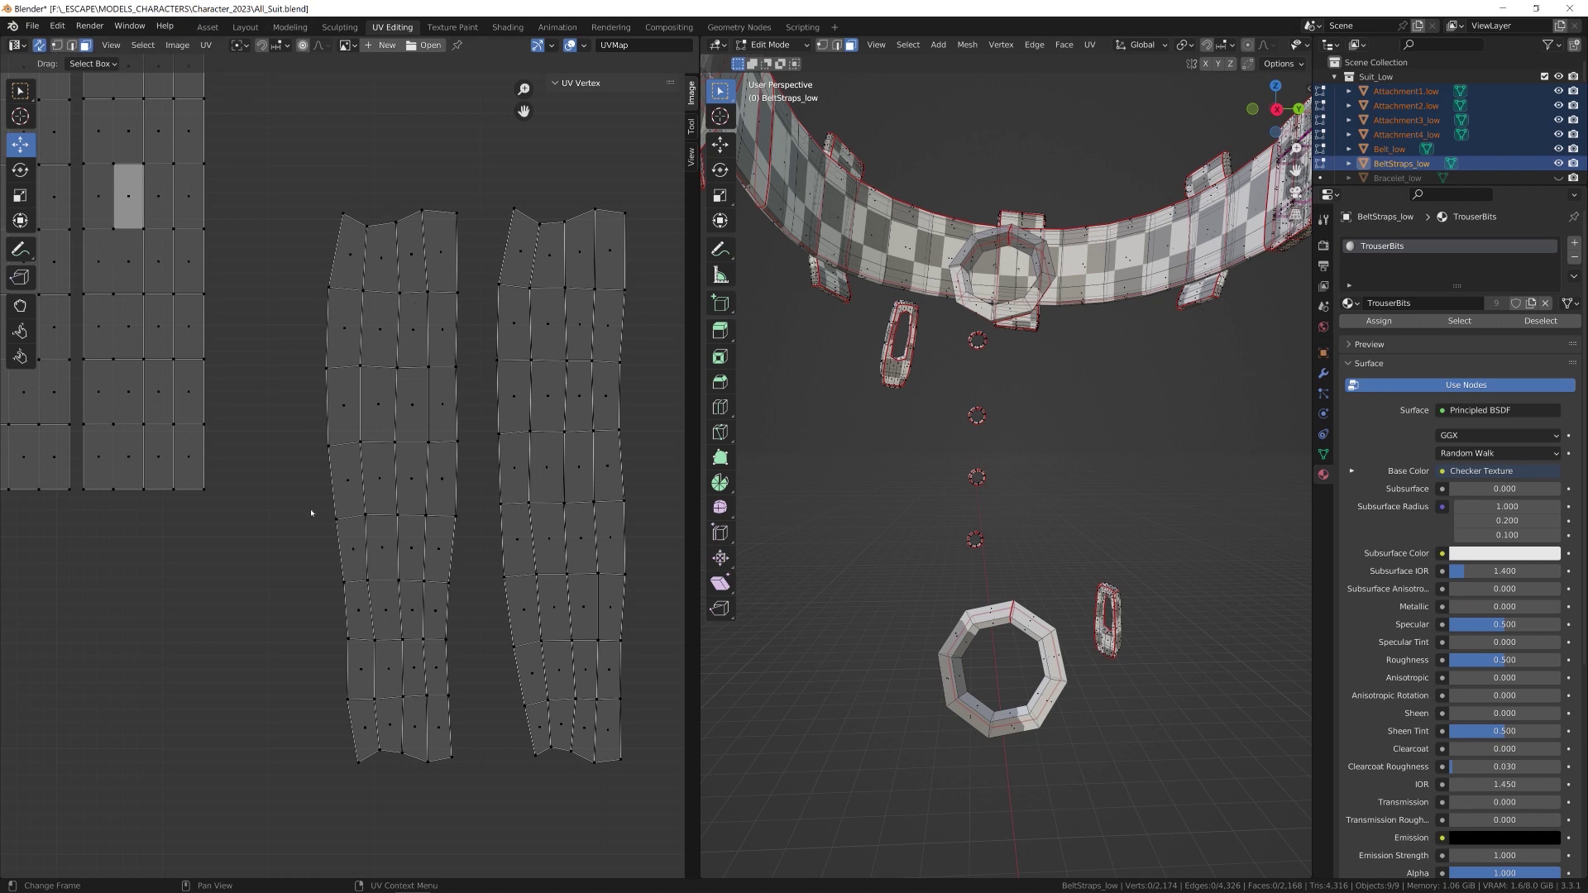
{"action": "scroll", "coordinate": [284, 403], "scroll_direction": "up", "scroll_amount": 5}
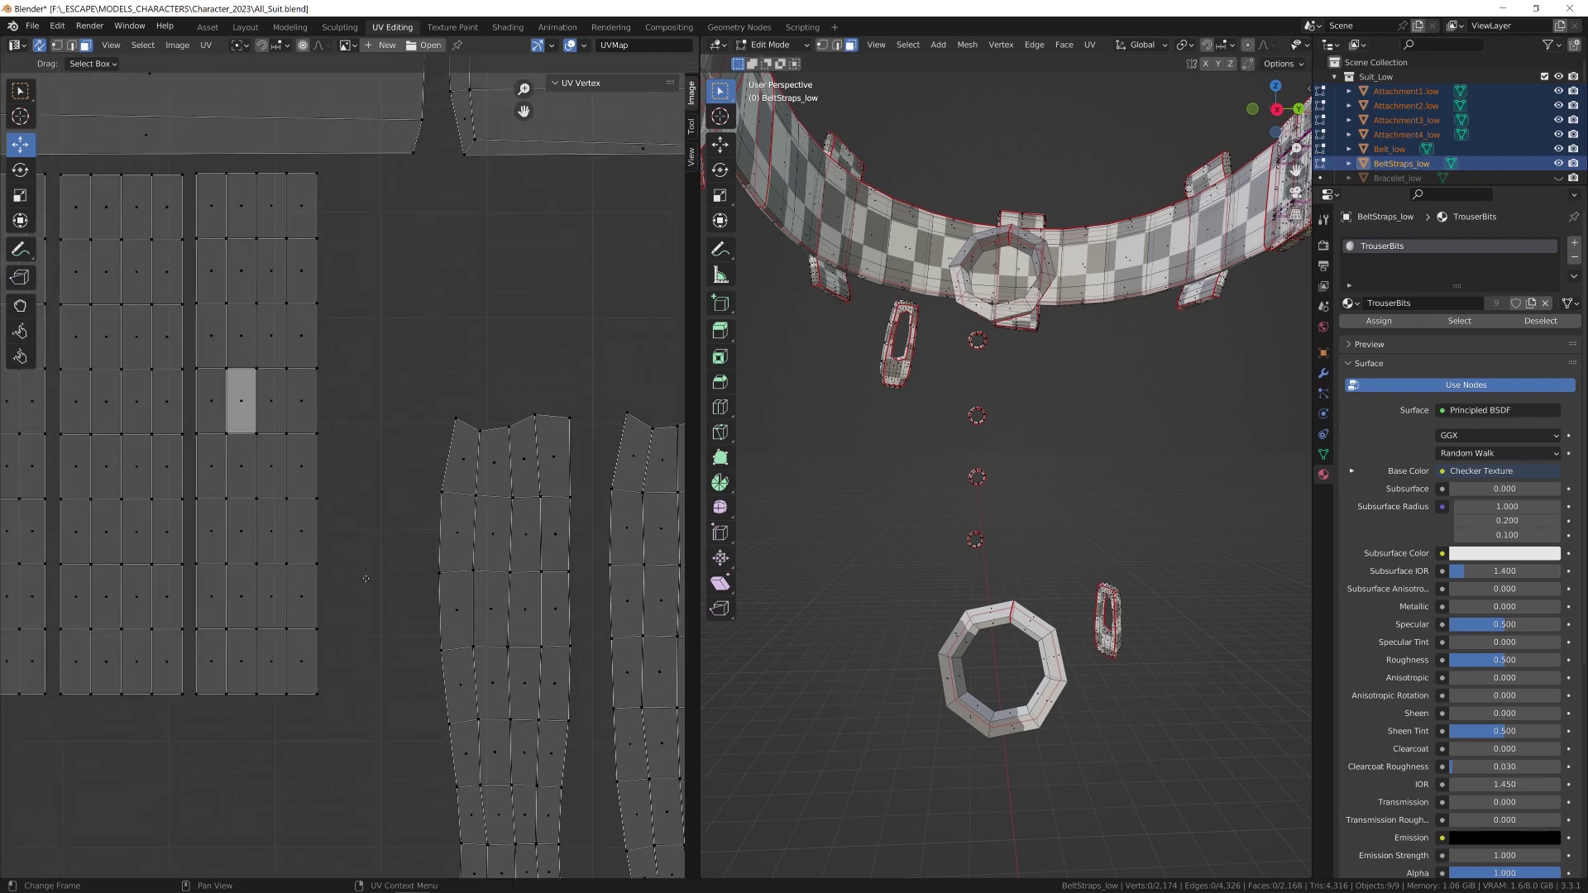
{"action": "middle_click_drag", "start_coordinate": [430, 543], "coordinate": [322, 389]}
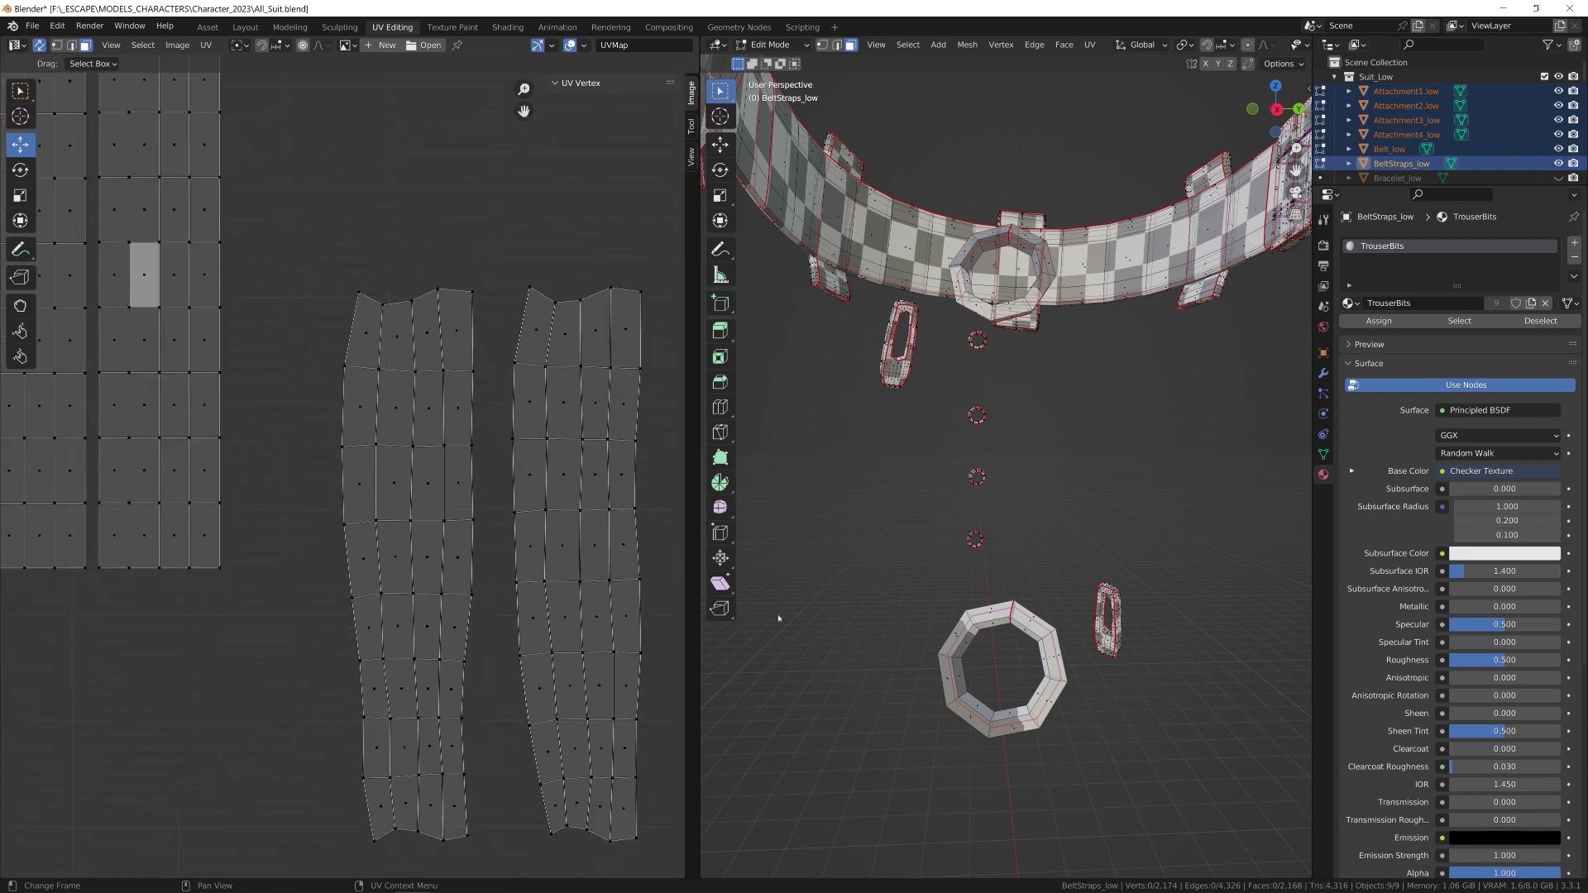
{"action": "middle_click_drag", "start_coordinate": [379, 490], "coordinate": [394, 432]}
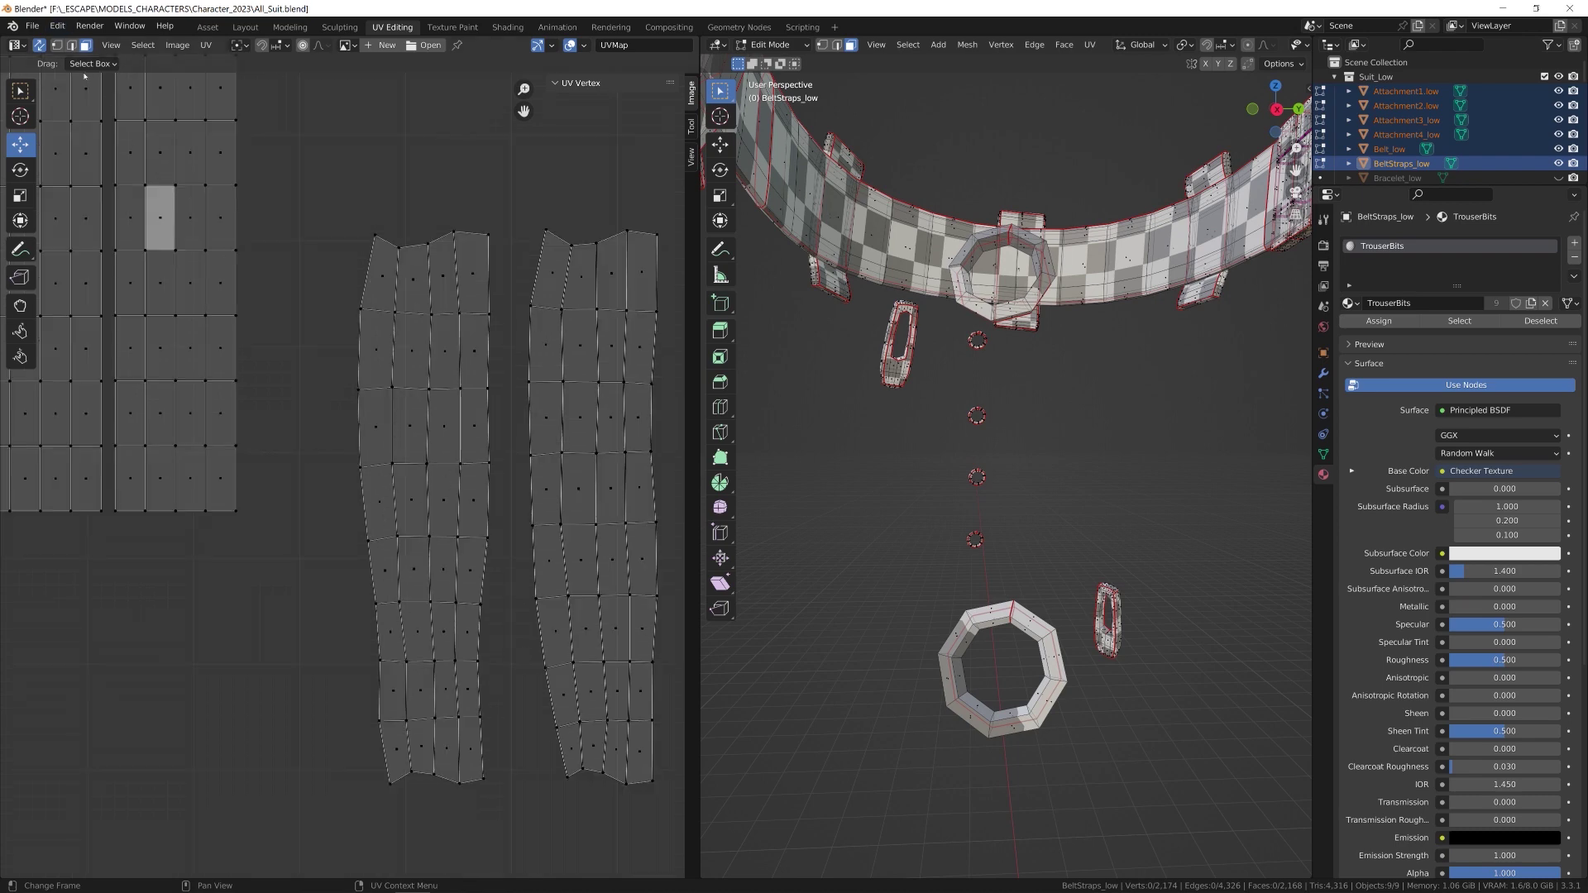
Step: Try selecting a strap quad's corner vertices and then its whole face, clearing each selection
{"action": "key", "text": "1"}
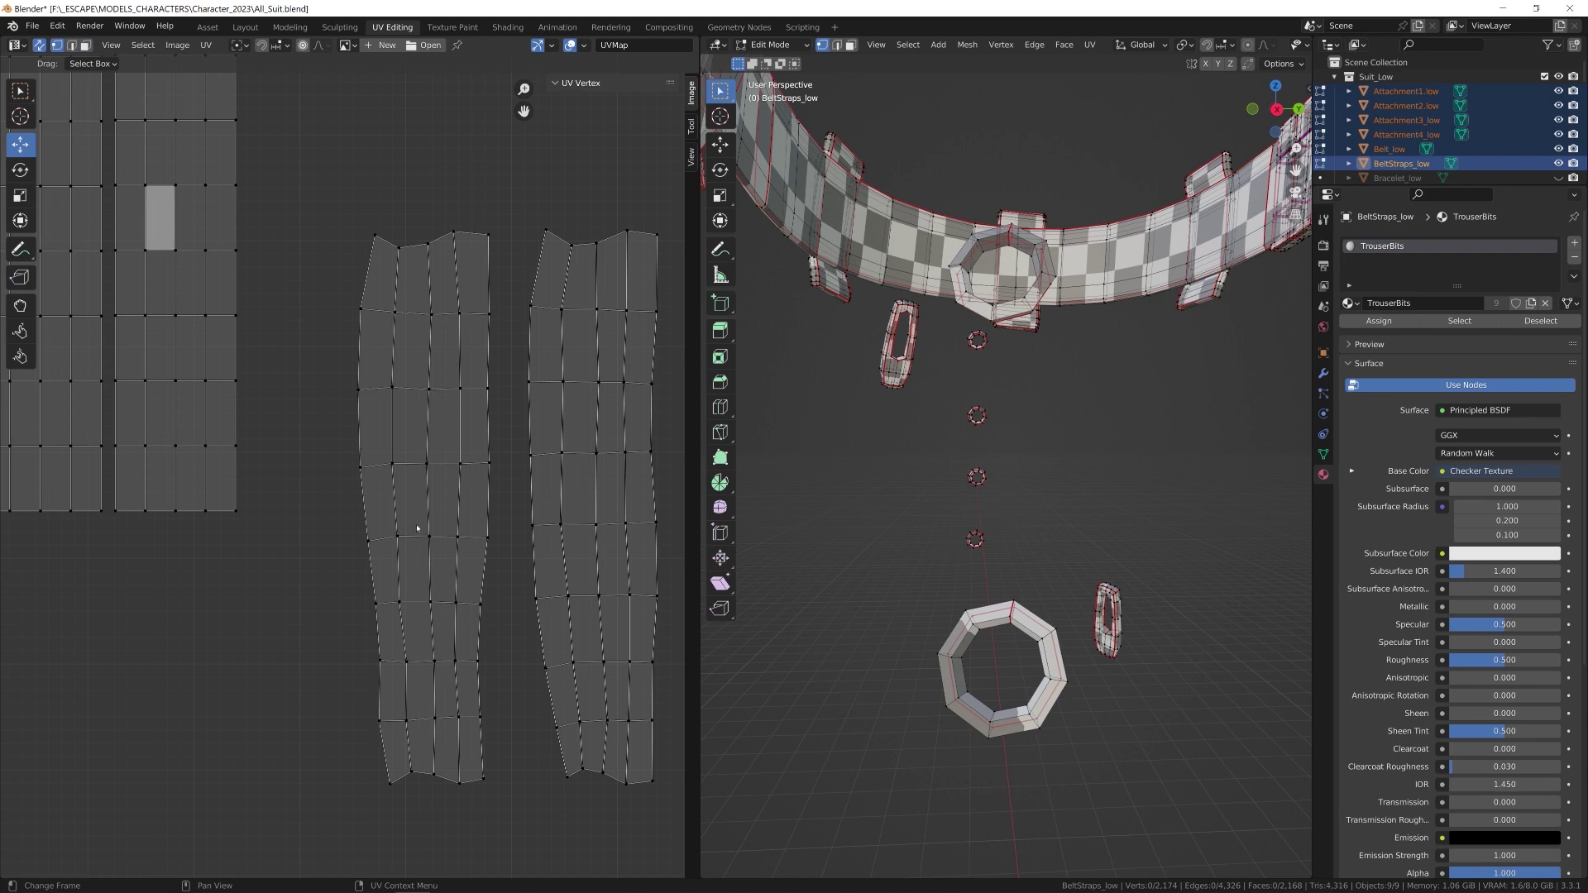
{"action": "left_click", "coordinate": [400, 603]}
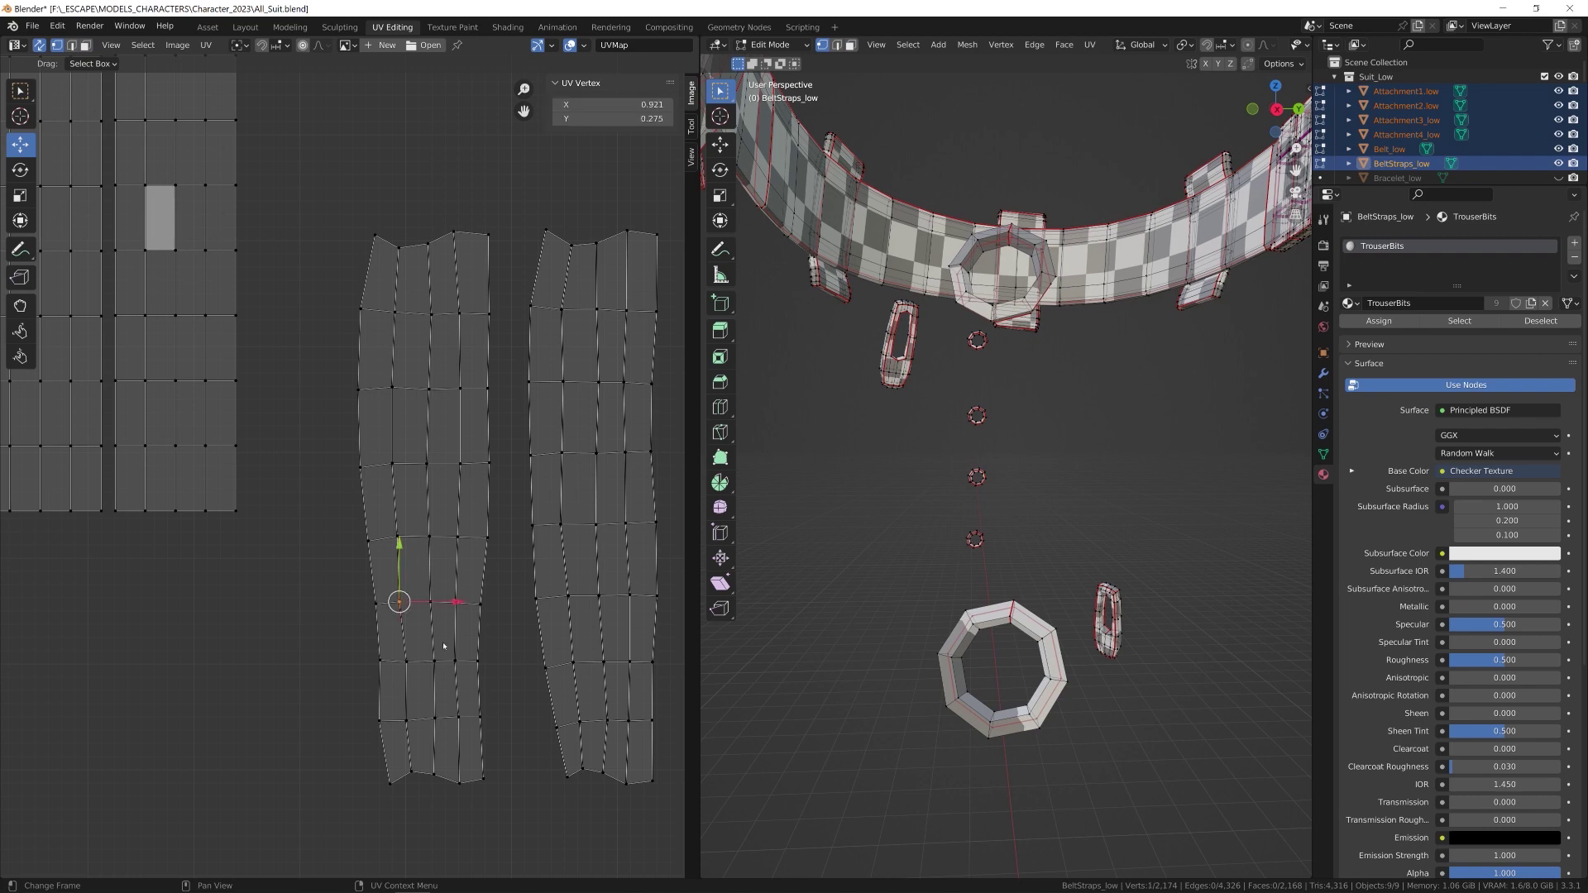
{"action": "left_click", "coordinate": [433, 627], "text": "shift"}
{"action": "key", "text": "alt+a"}
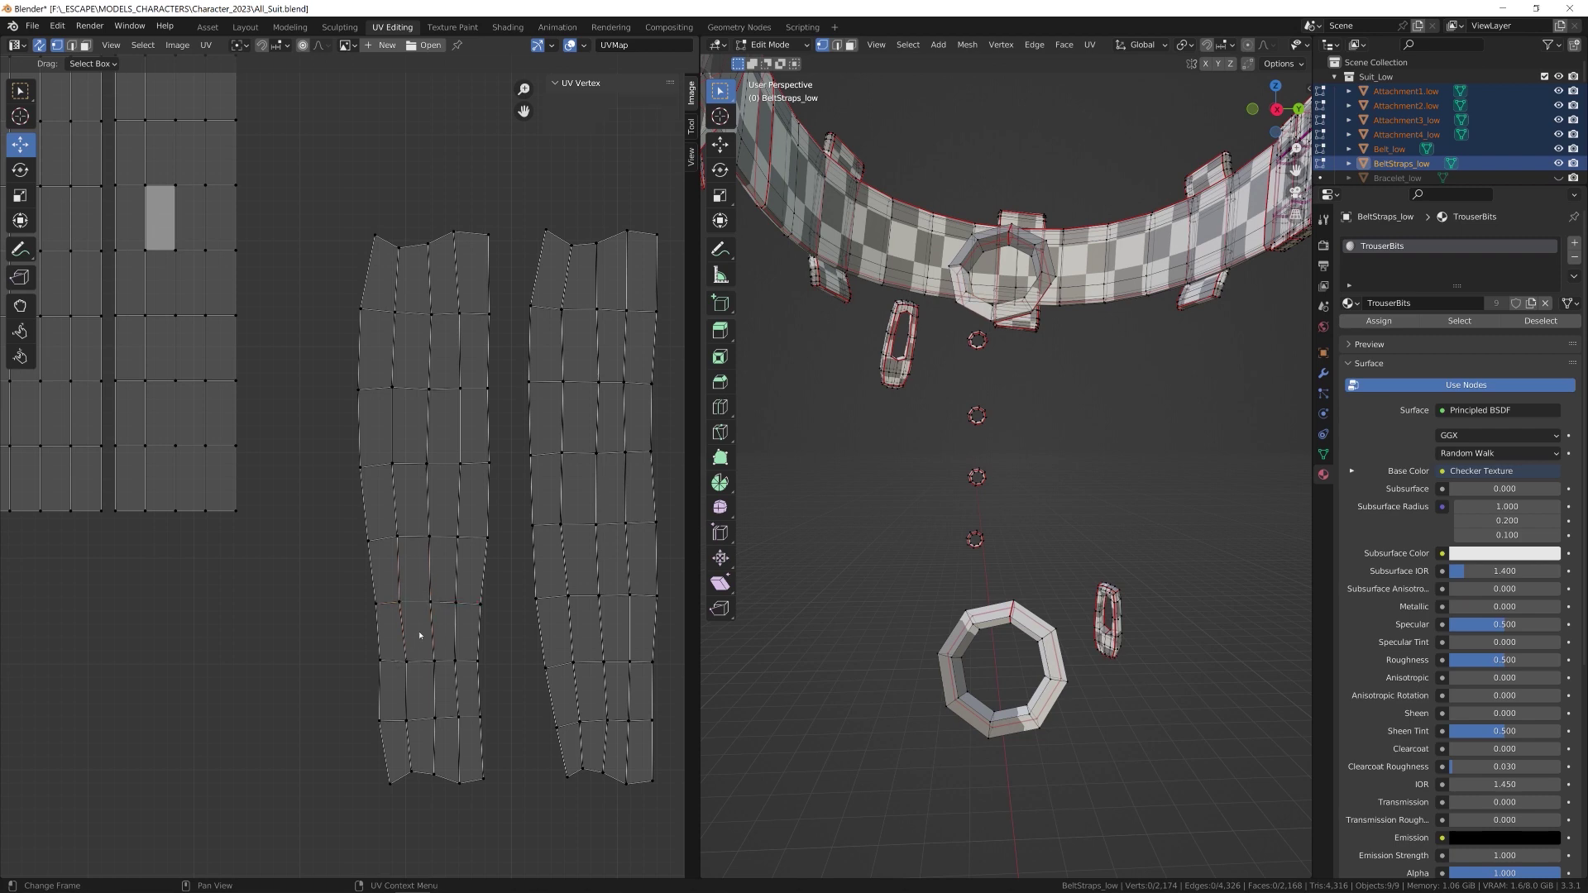
{"action": "key", "text": "3"}
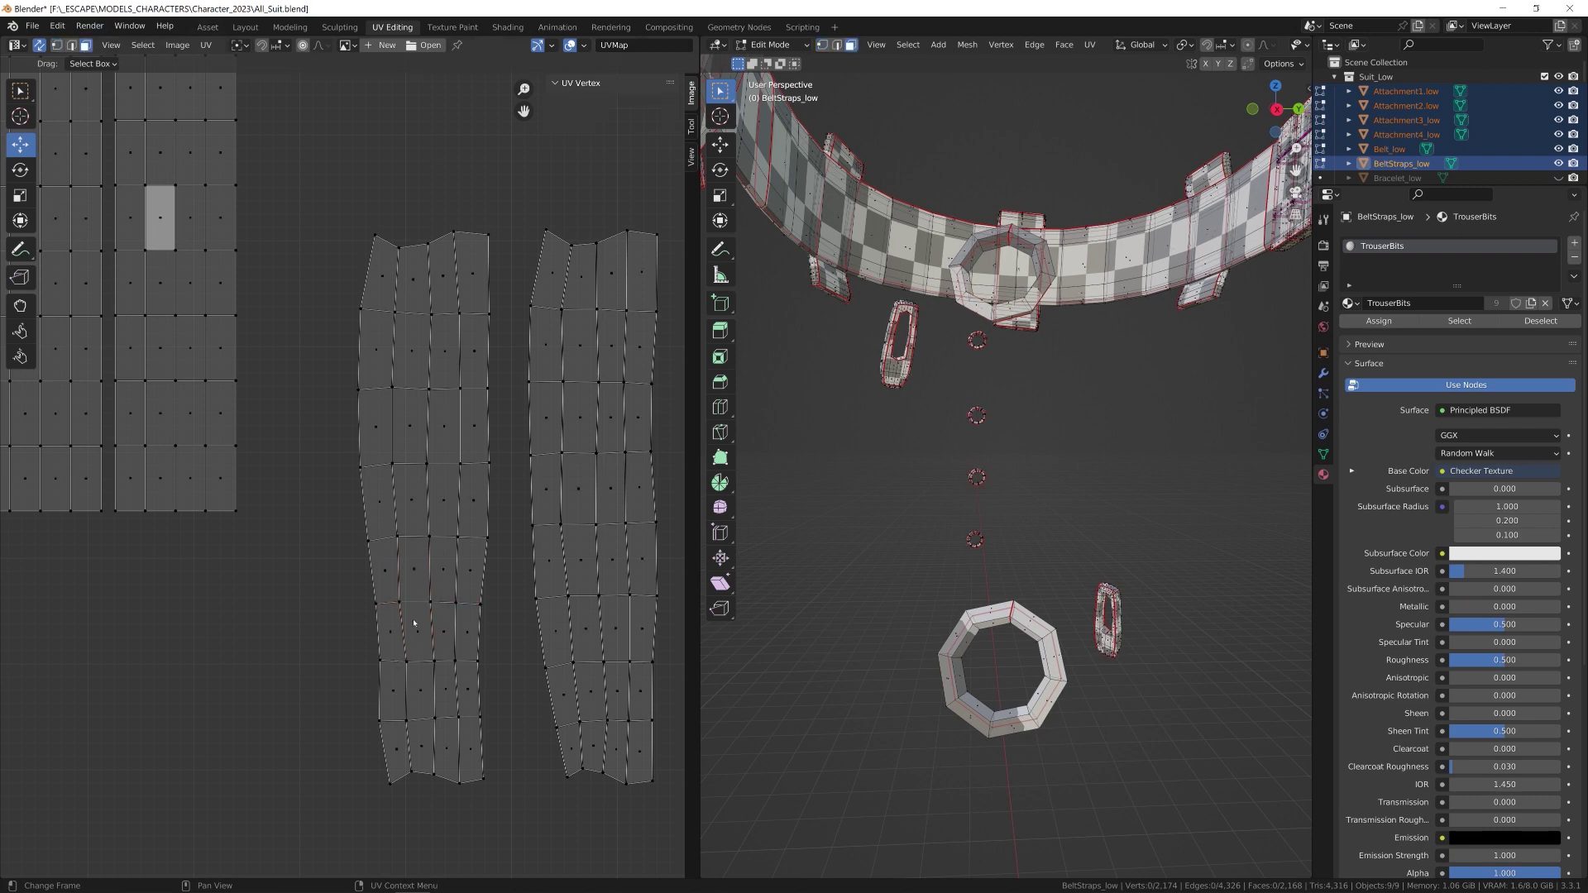
{"action": "left_click", "coordinate": [415, 622]}
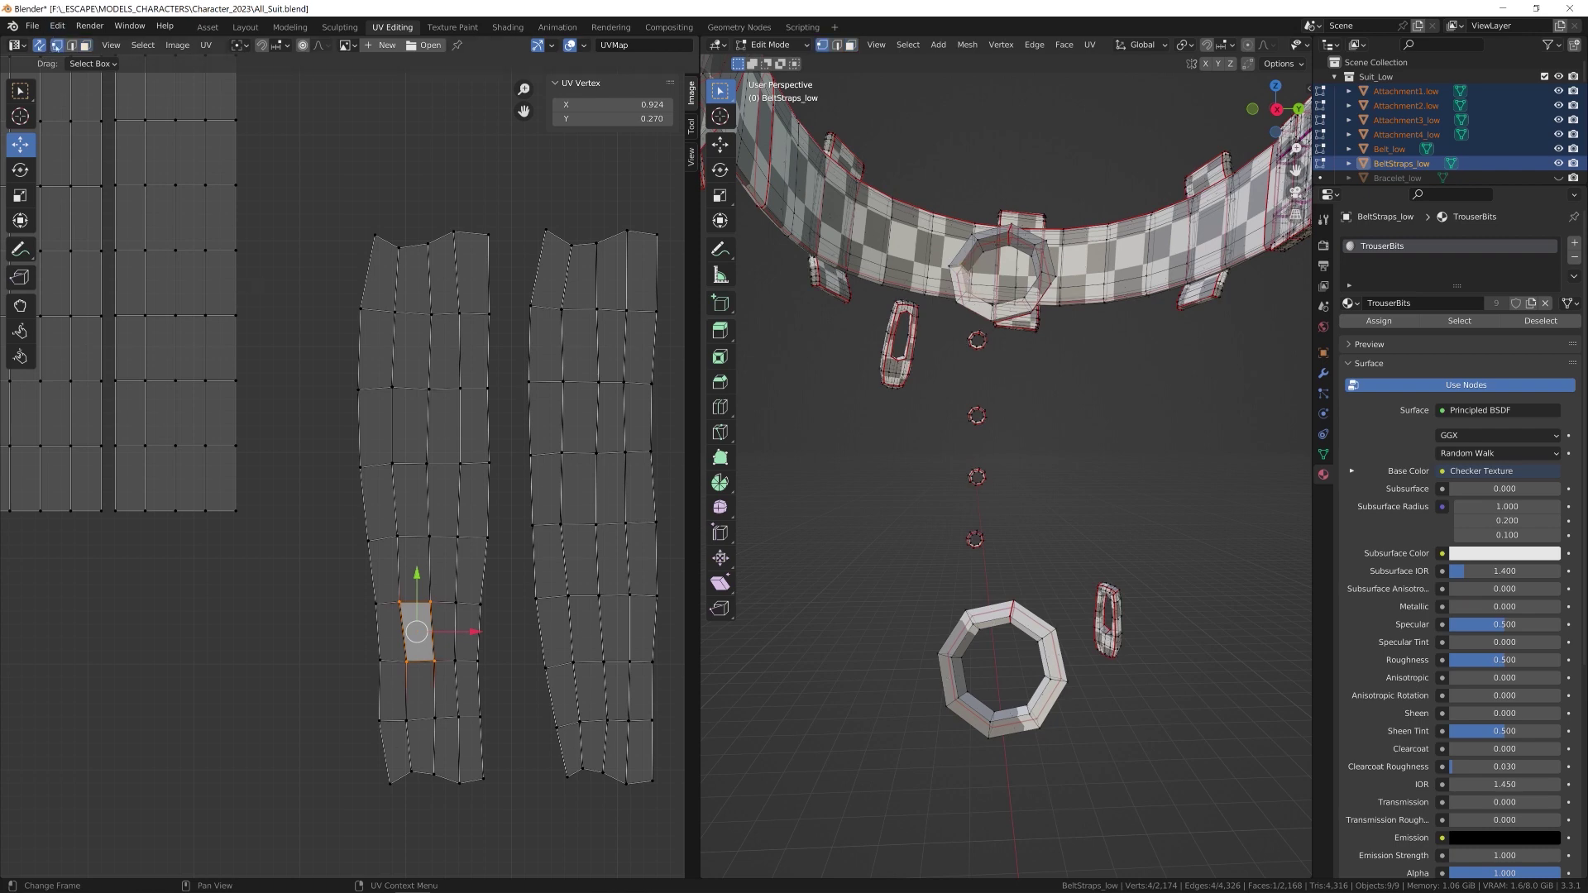
{"action": "key", "text": "alt+a"}
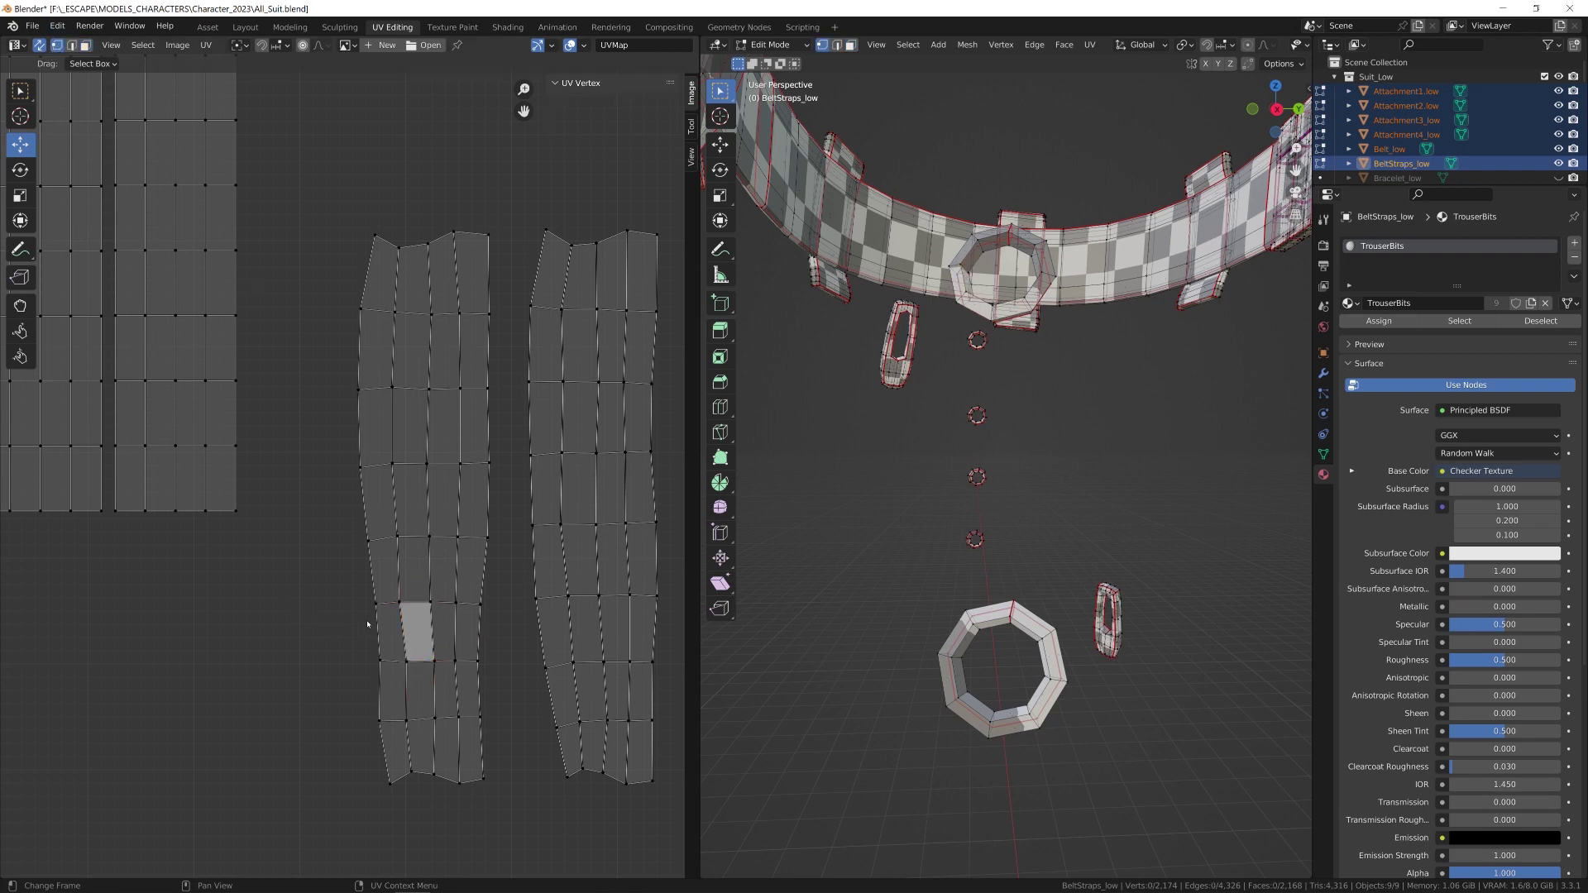
Step: Level the quad's top edge by scaling its two upper corners to 0 along Y
{"action": "left_click", "coordinate": [400, 603]}
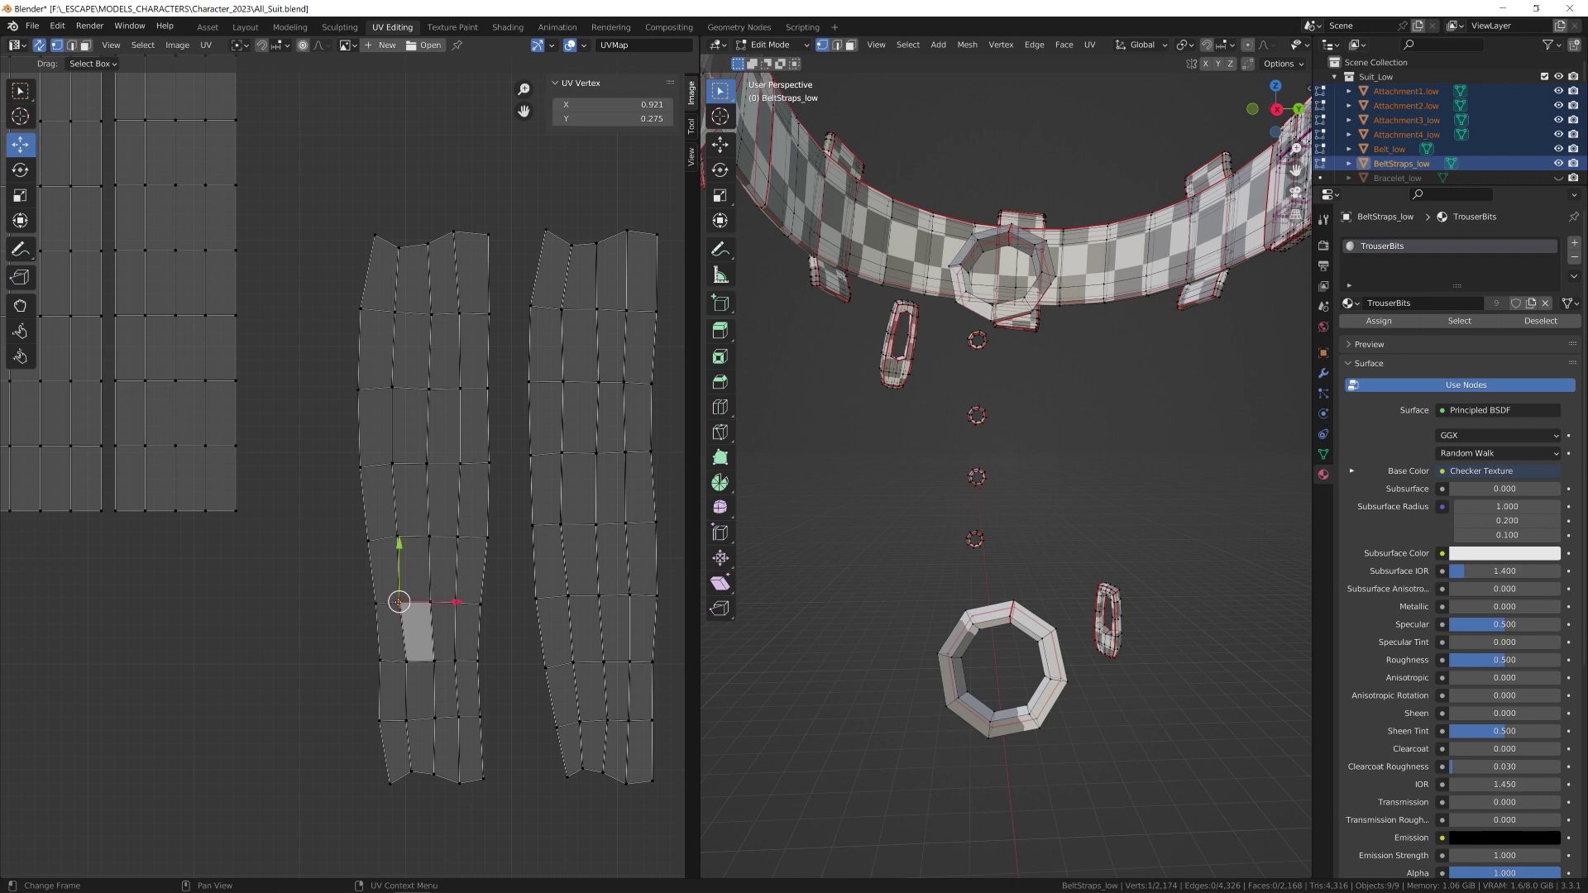
{"action": "left_click", "coordinate": [430, 603], "text": "shift"}
{"action": "key", "text": "s"}
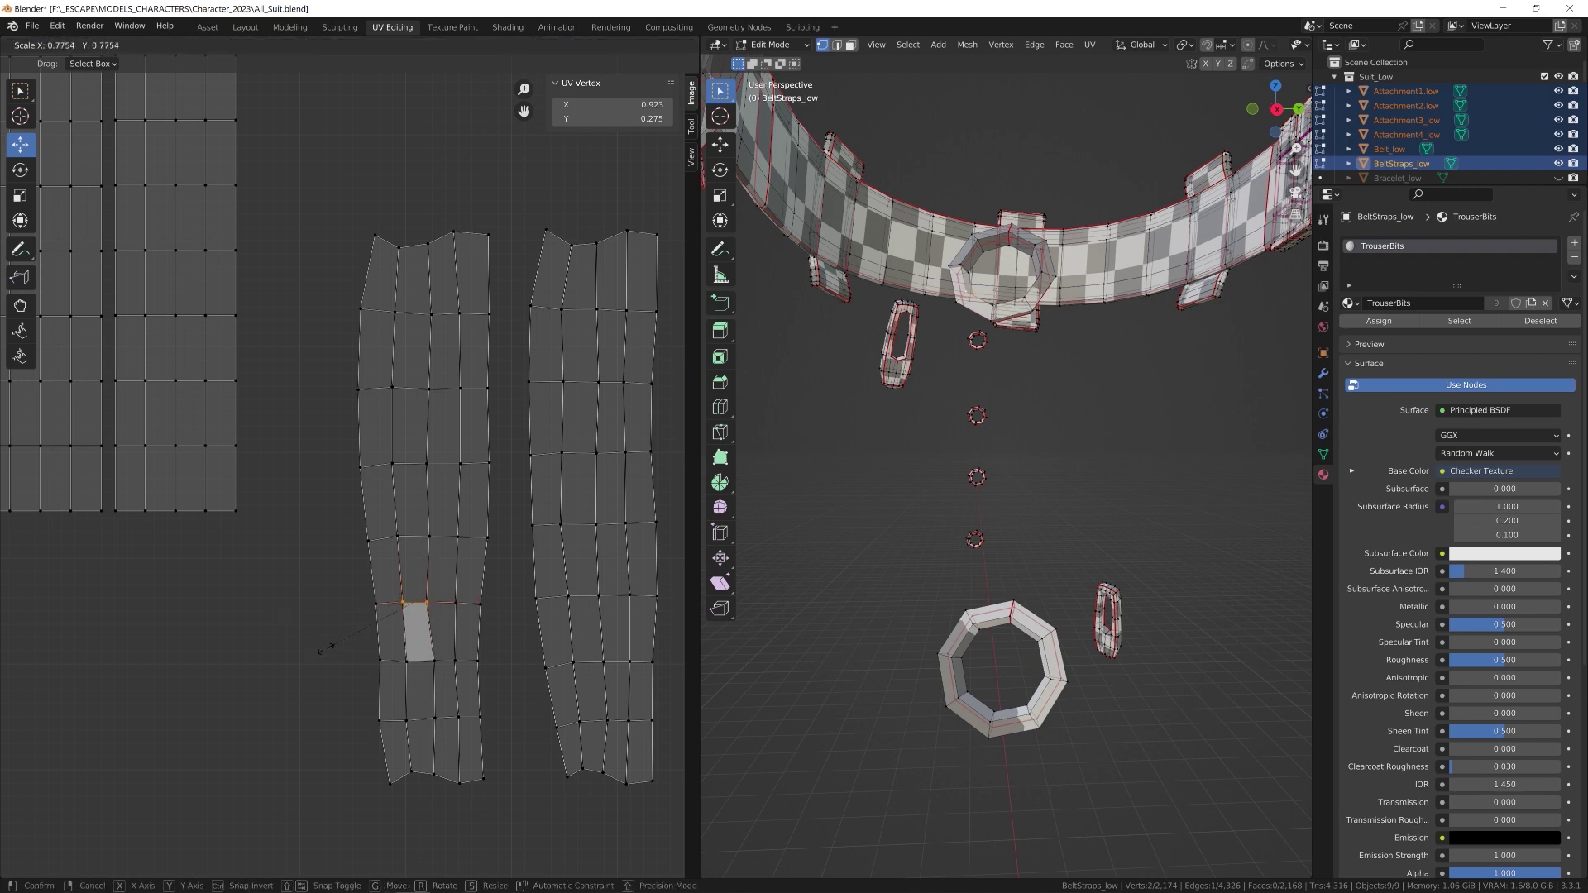
{"action": "key", "text": "y"}
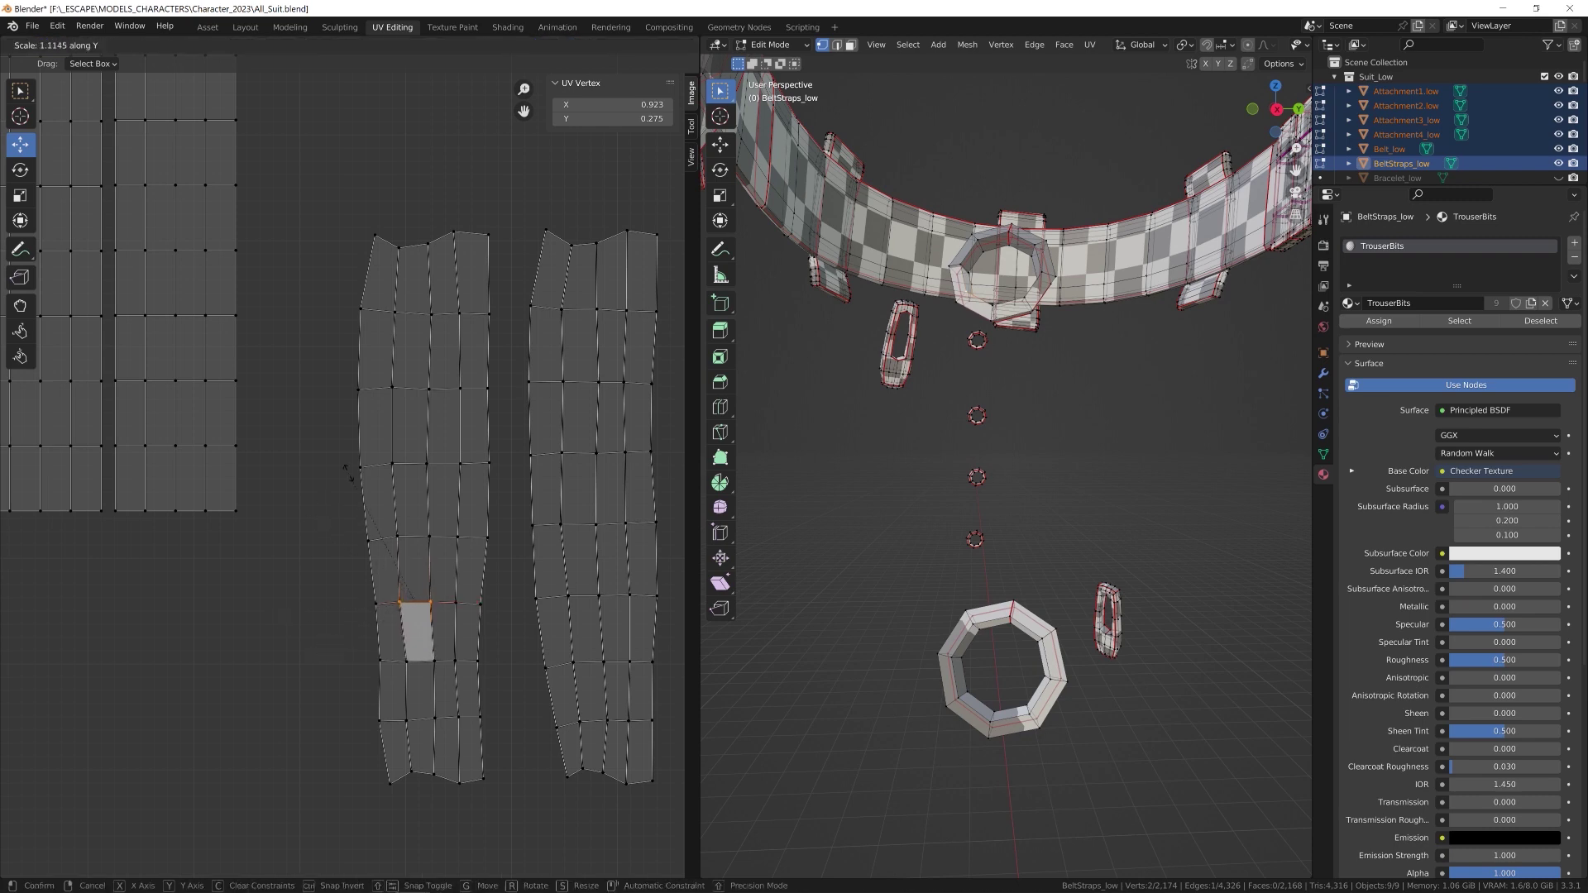
{"action": "type", "text": "0"}
{"action": "key", "text": "Return"}
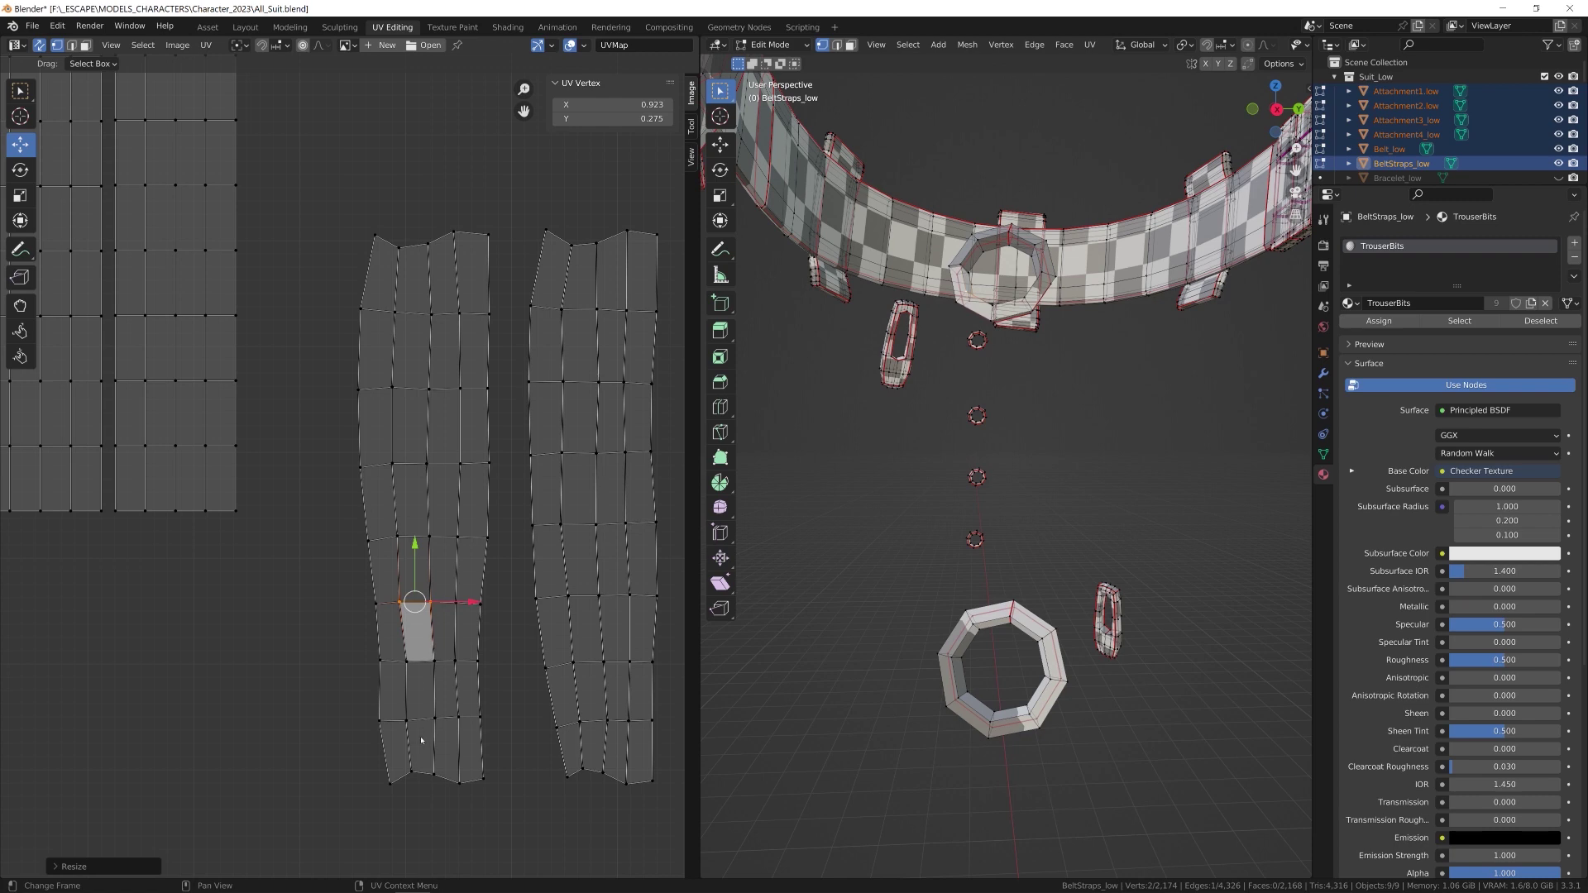
{"action": "left_click", "coordinate": [406, 663]}
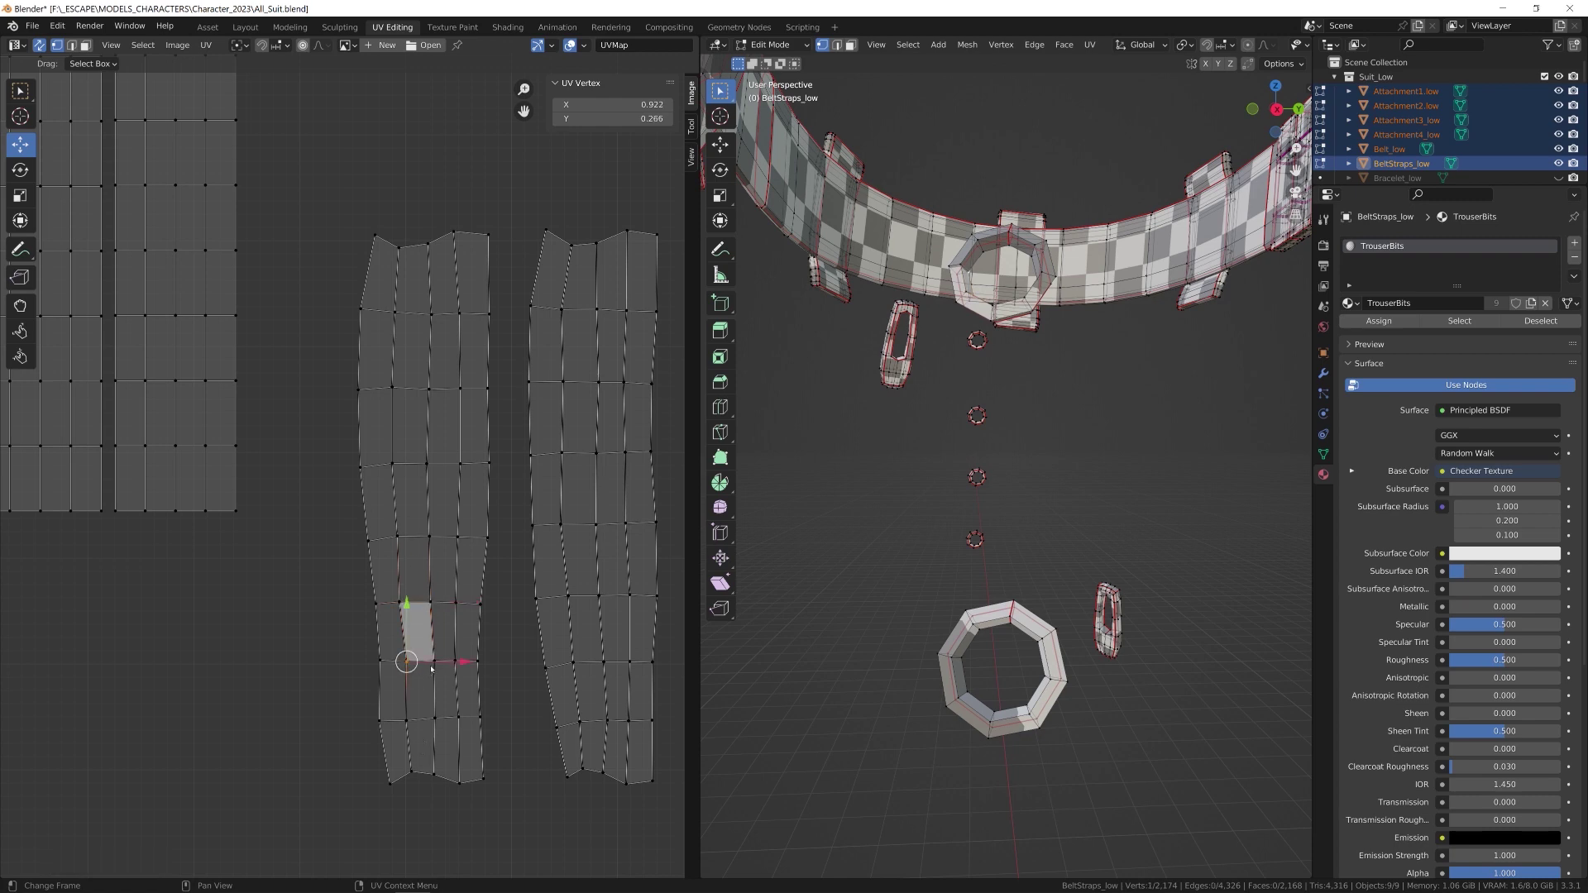
Step: Scale the quad's bottom edge to 0.5523 along Y, then select its left edge
{"action": "key", "text": "alt+a"}
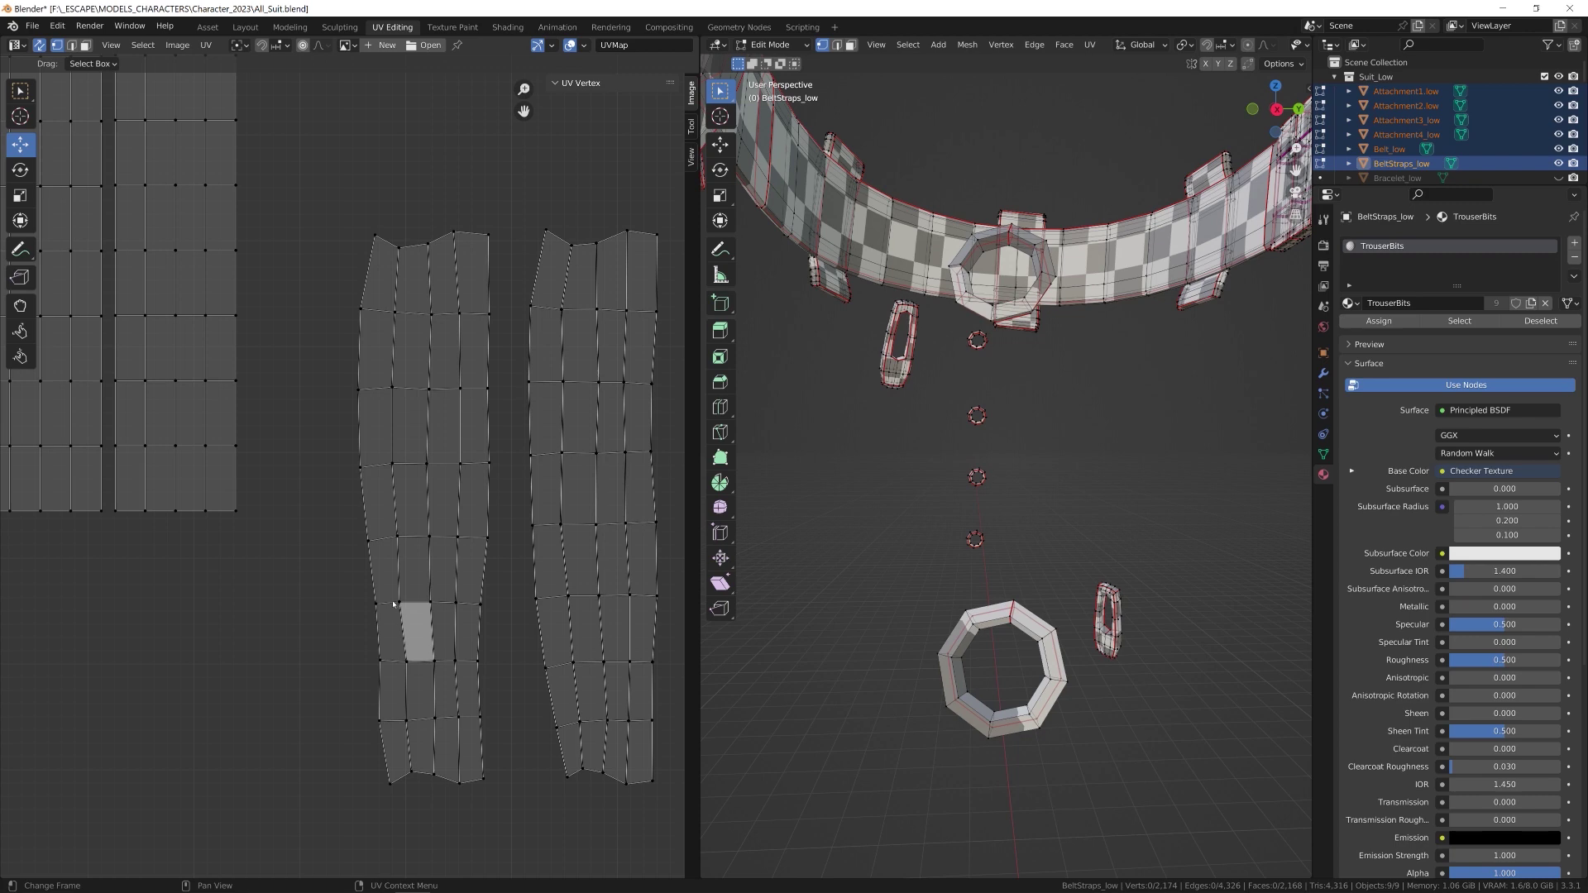
{"action": "left_click", "coordinate": [406, 663]}
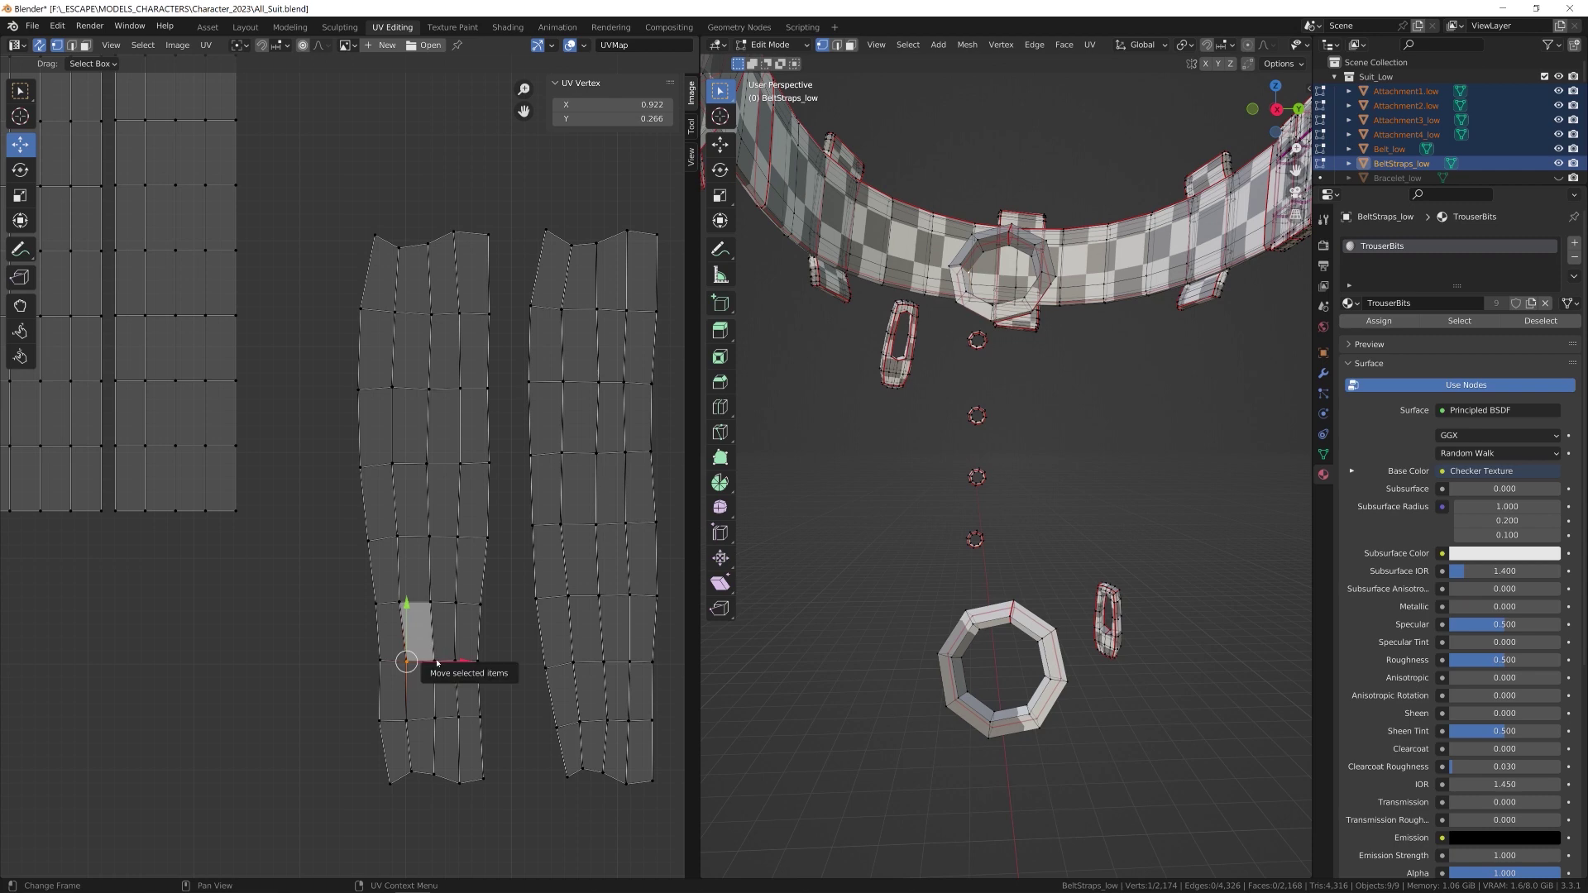
{"action": "left_click", "coordinate": [435, 663], "text": "shift"}
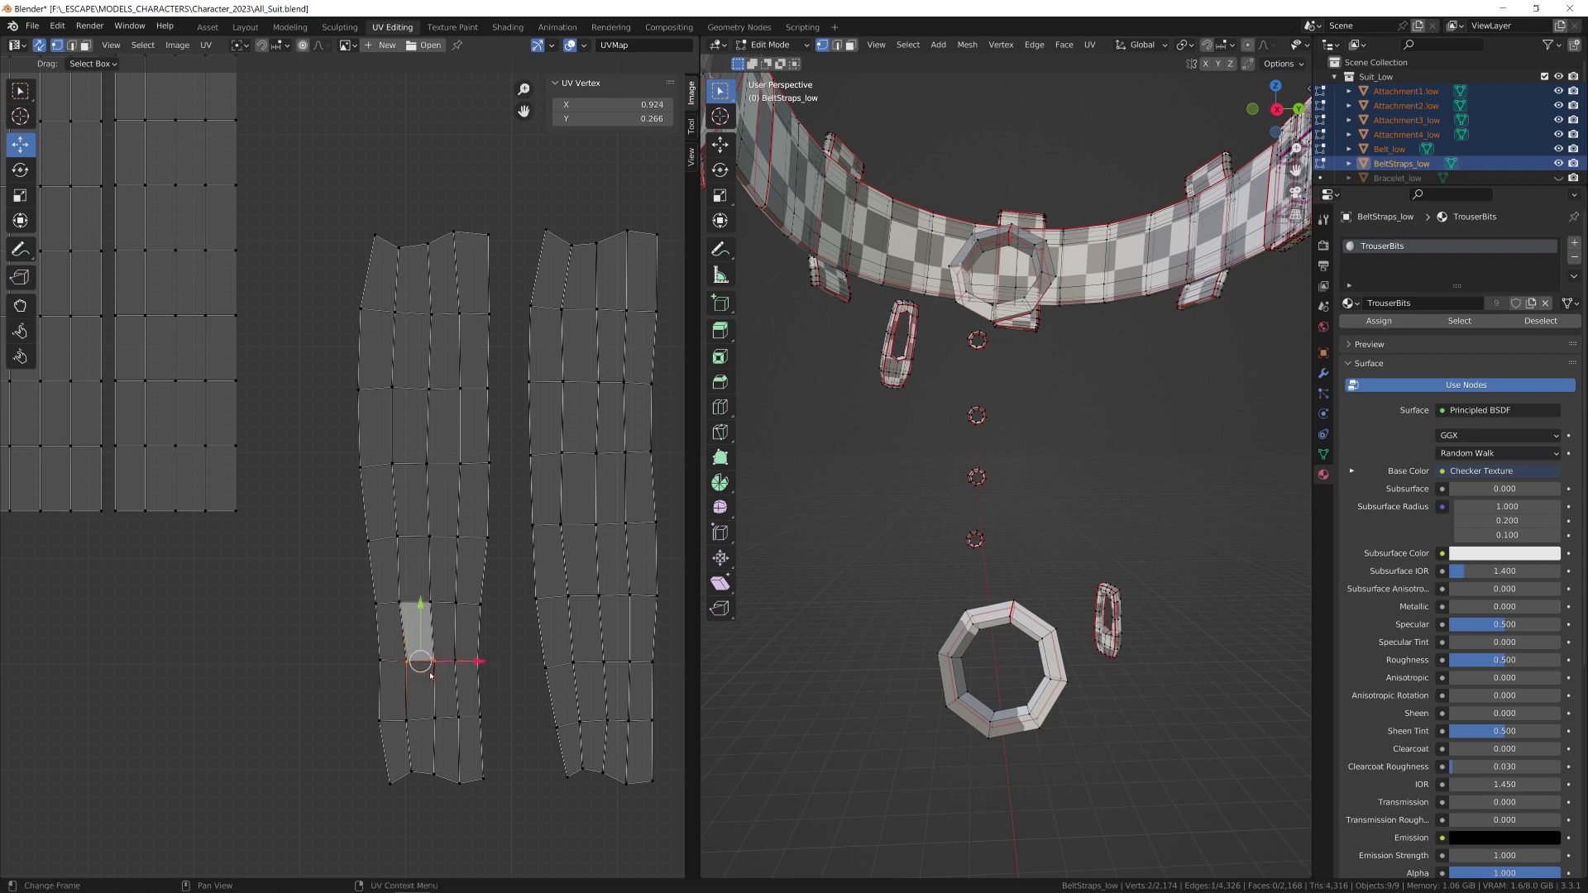
{"action": "key", "text": "s"}
{"action": "key", "text": "y"}
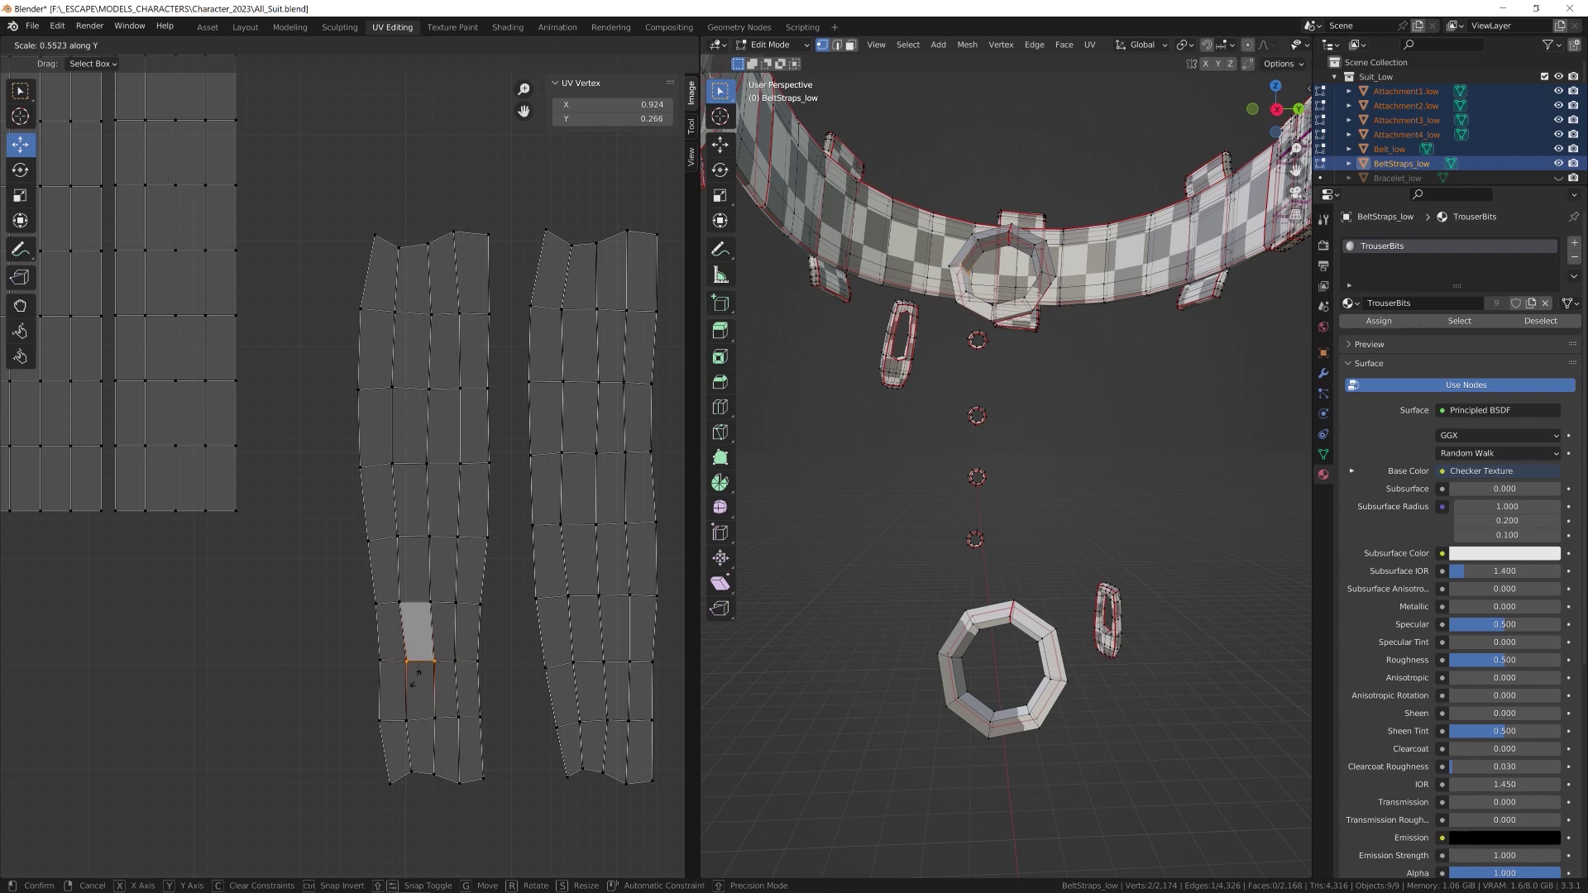
{"action": "left_click", "coordinate": [416, 703]}
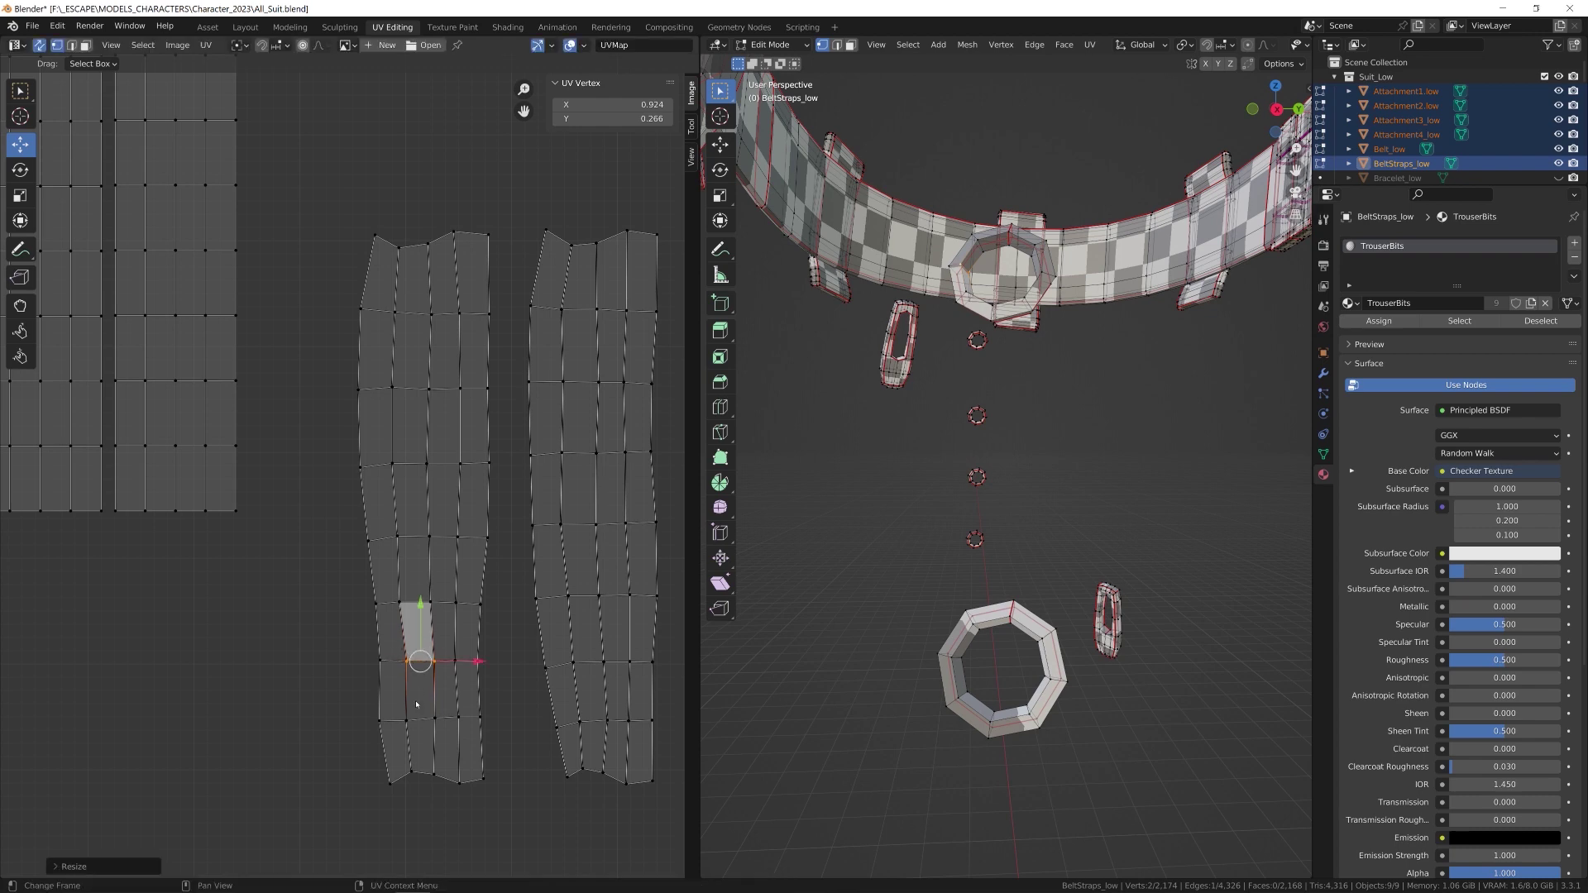
{"action": "left_click", "coordinate": [399, 602]}
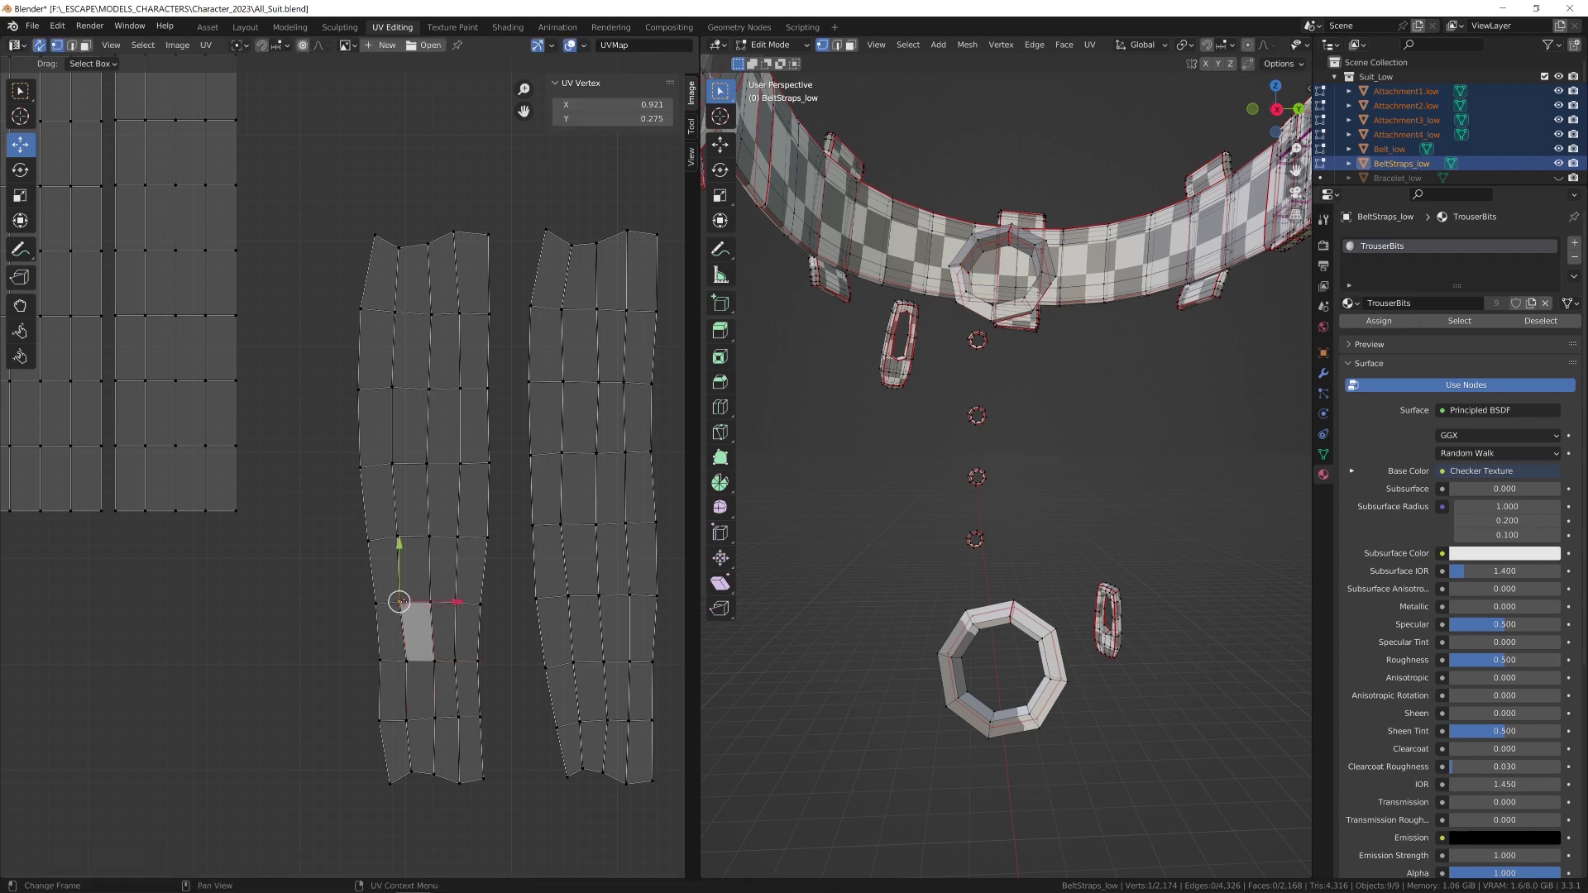
{"action": "left_click", "coordinate": [399, 660], "text": "shift"}
Step: Flatten the face's left edge into a vertical line by scaling it to 0 along X
{"action": "key", "text": "s"}
{"action": "key", "text": "x"}
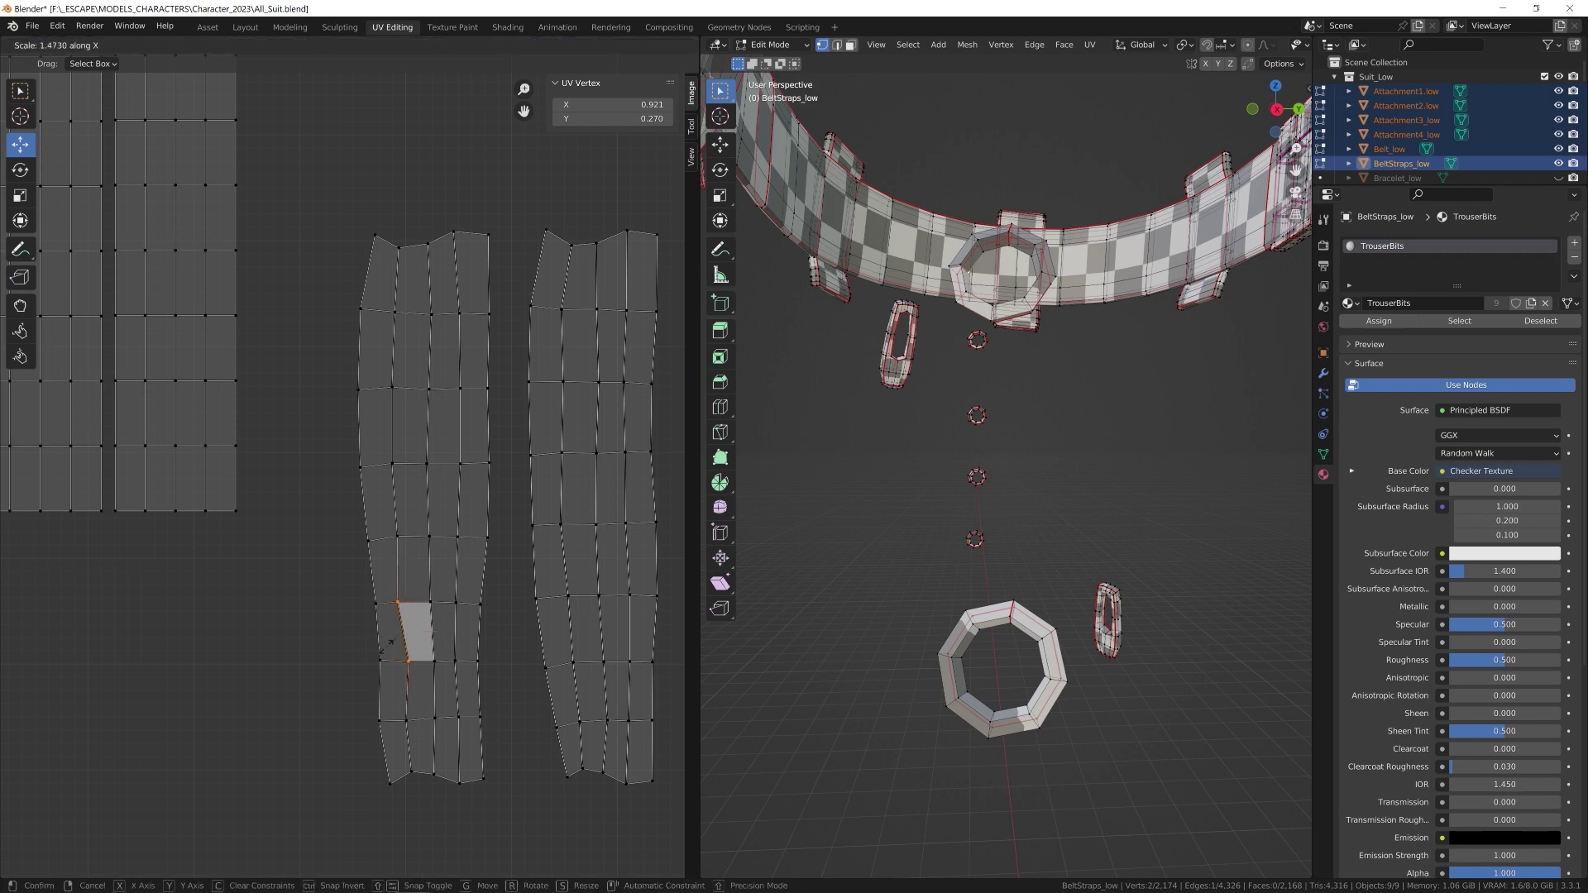
{"action": "type", "text": "0"}
{"action": "key", "text": "Return"}
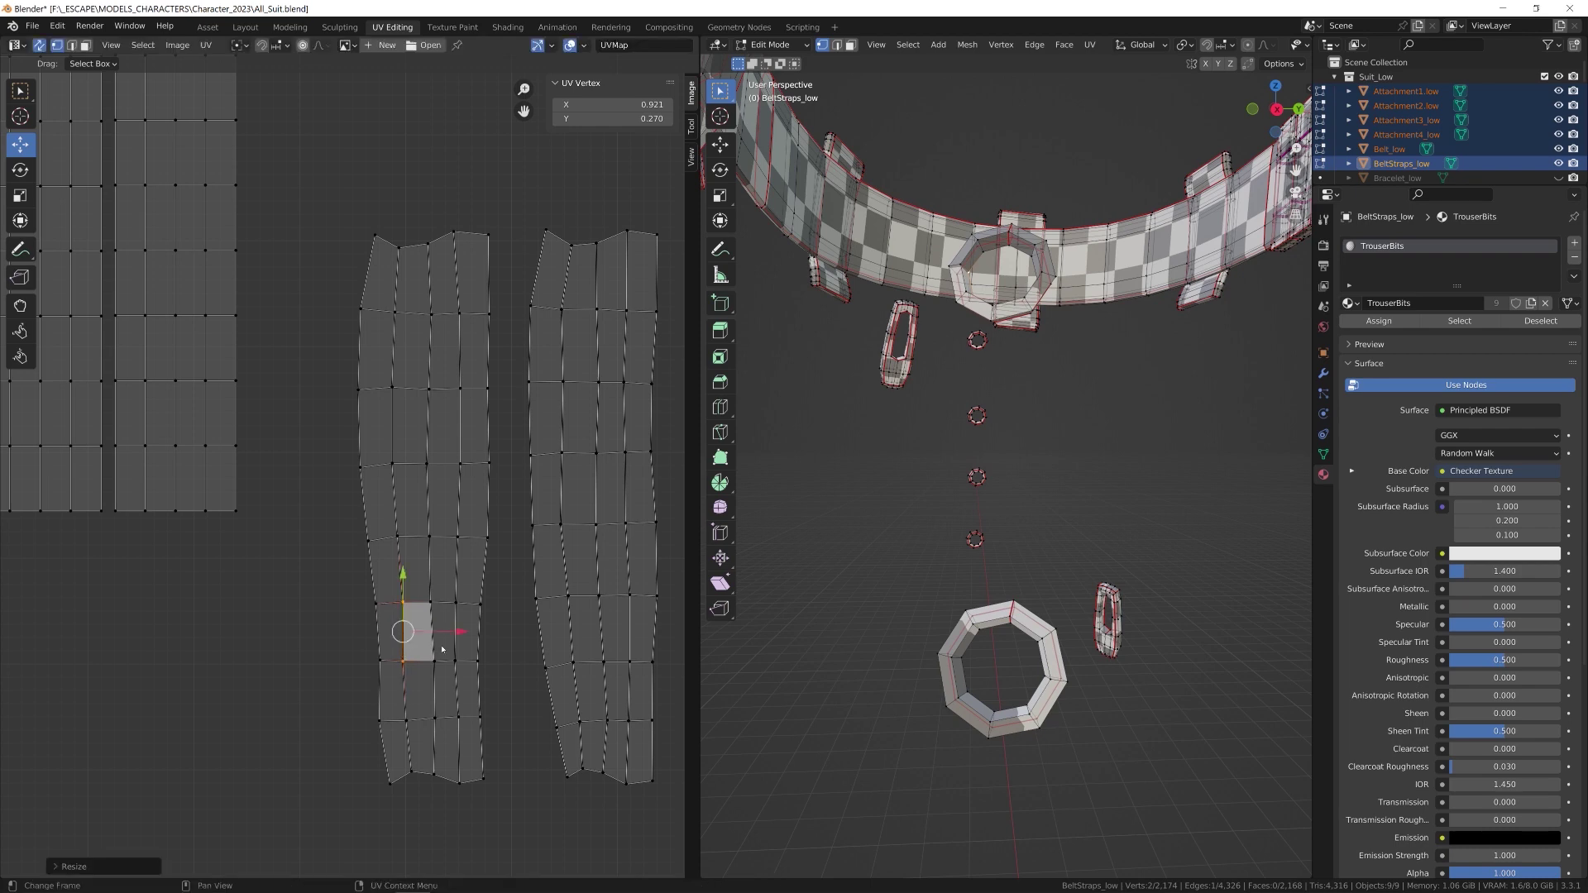
Step: Scale the face's right edge to 0 along X as well, then clear the UV selection
{"action": "left_click", "coordinate": [432, 603]}
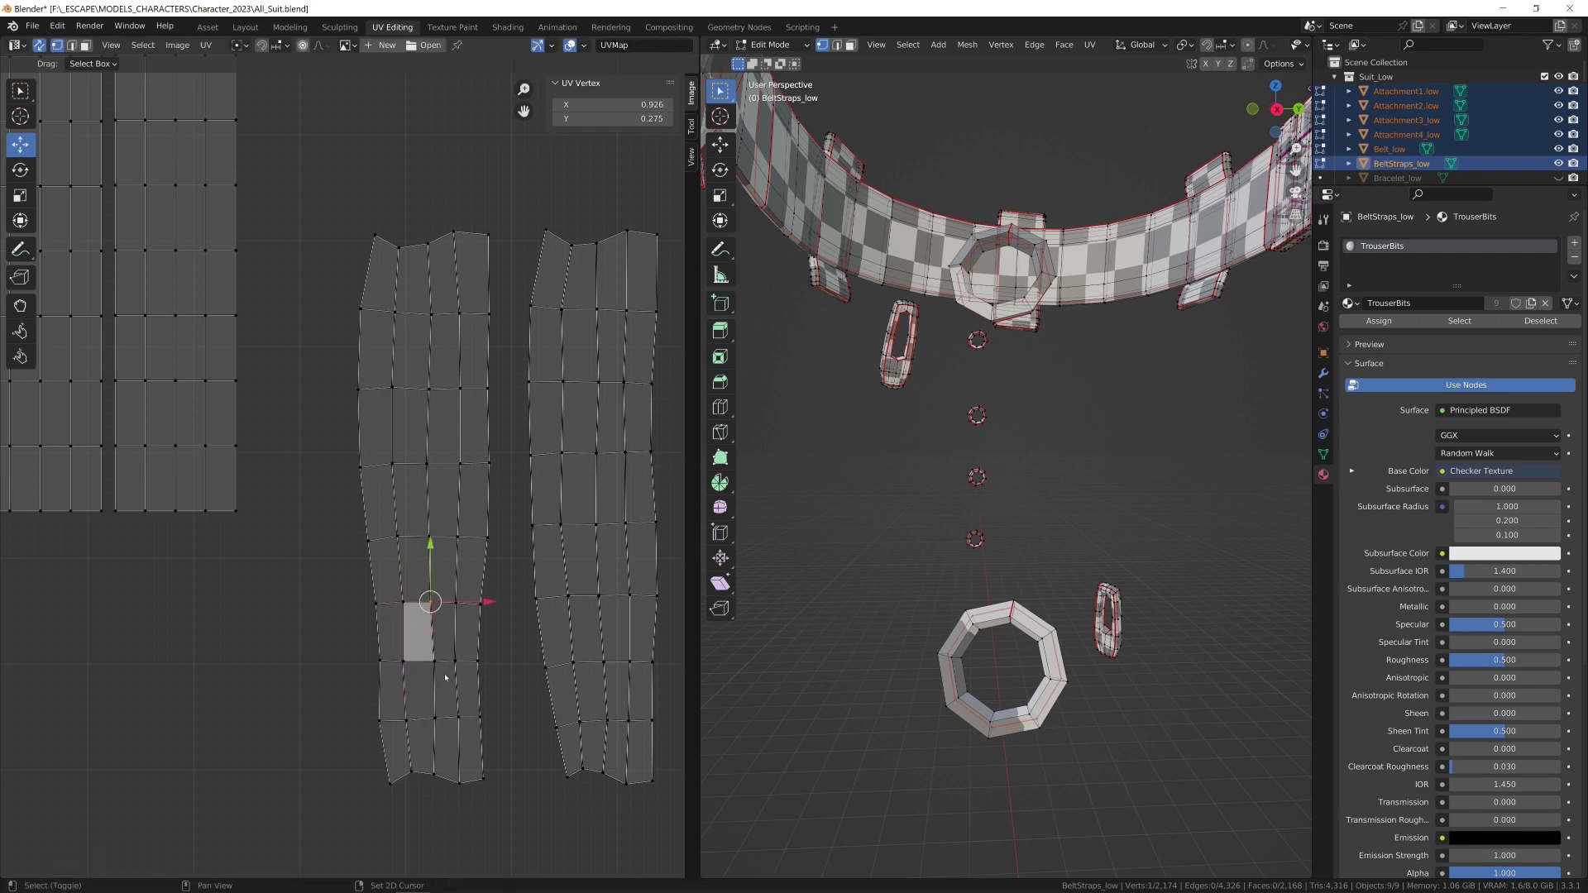
{"action": "left_click", "coordinate": [432, 659], "text": "shift"}
{"action": "key", "text": "s"}
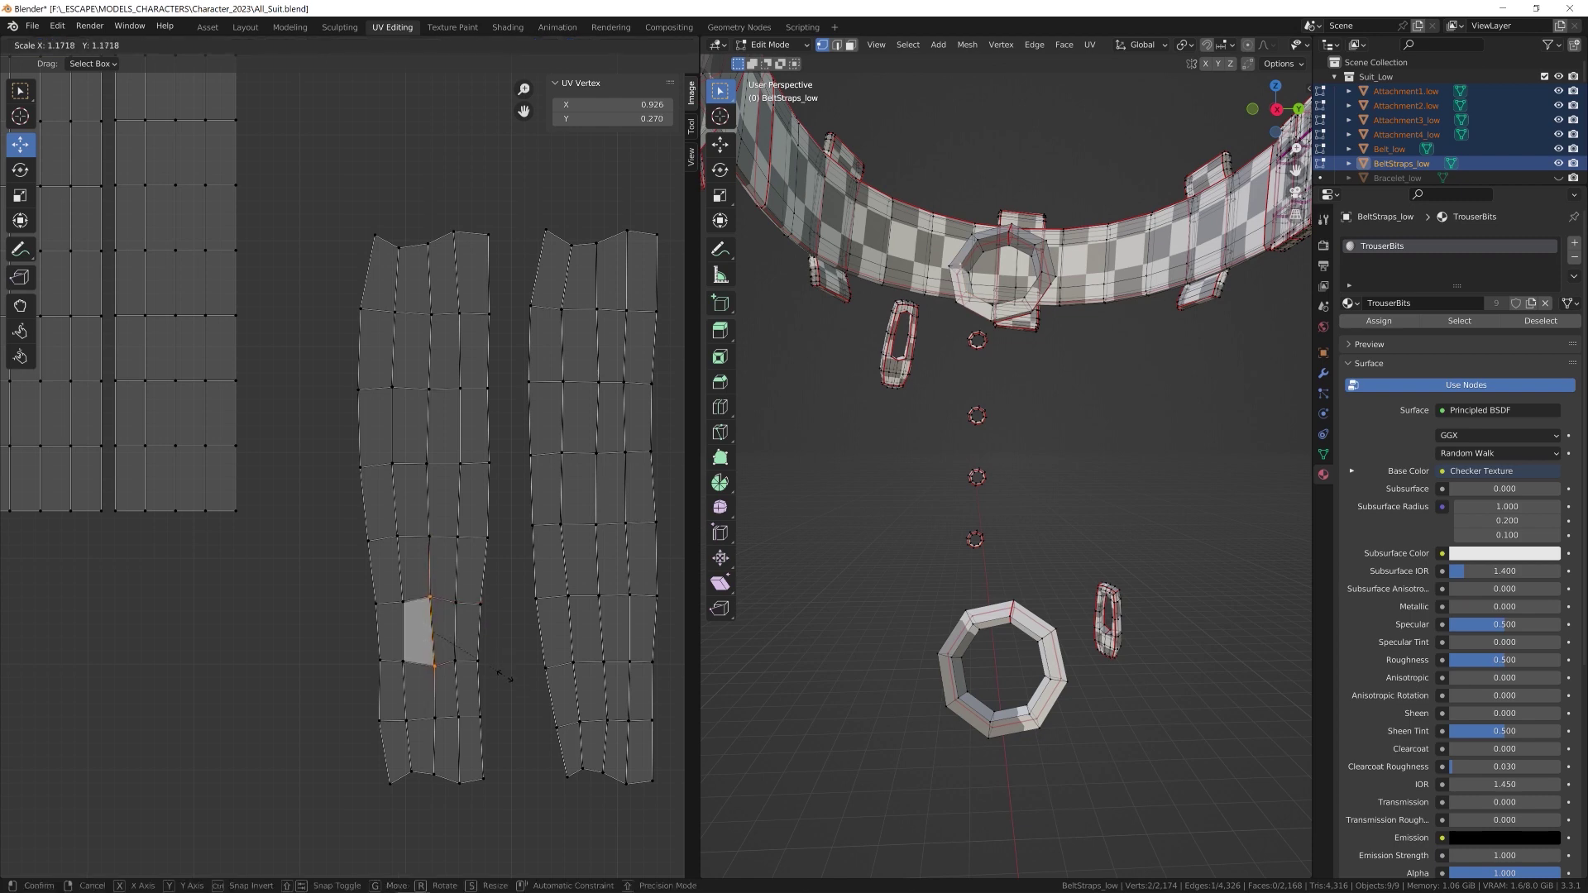
{"action": "key", "text": "x"}
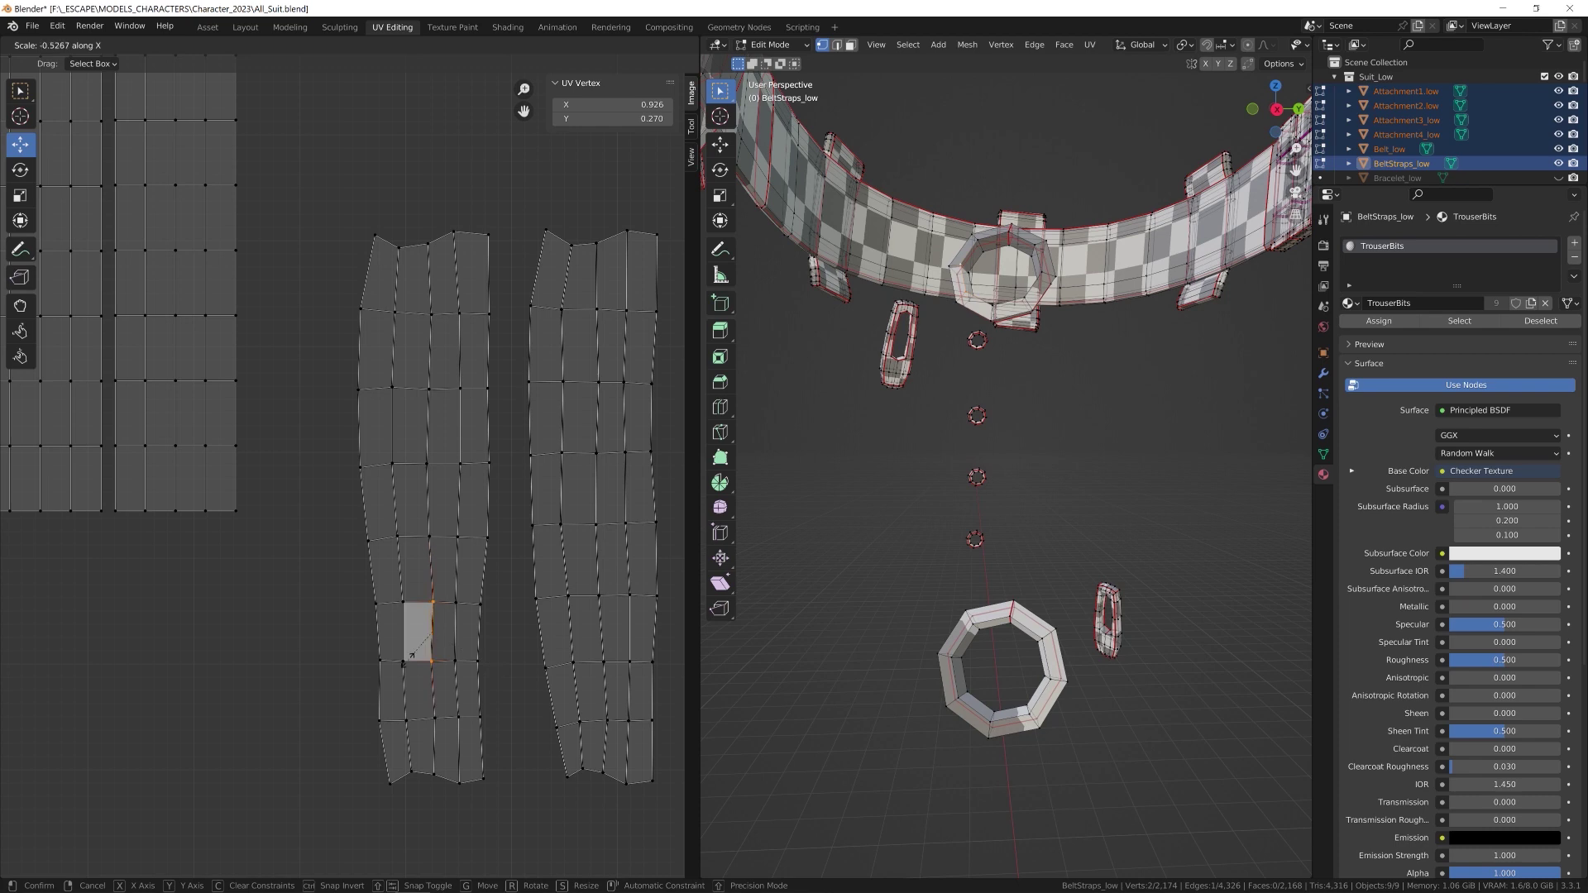
{"action": "type", "text": "0"}
{"action": "key", "text": "Return"}
{"action": "left_click", "coordinate": [340, 636]}
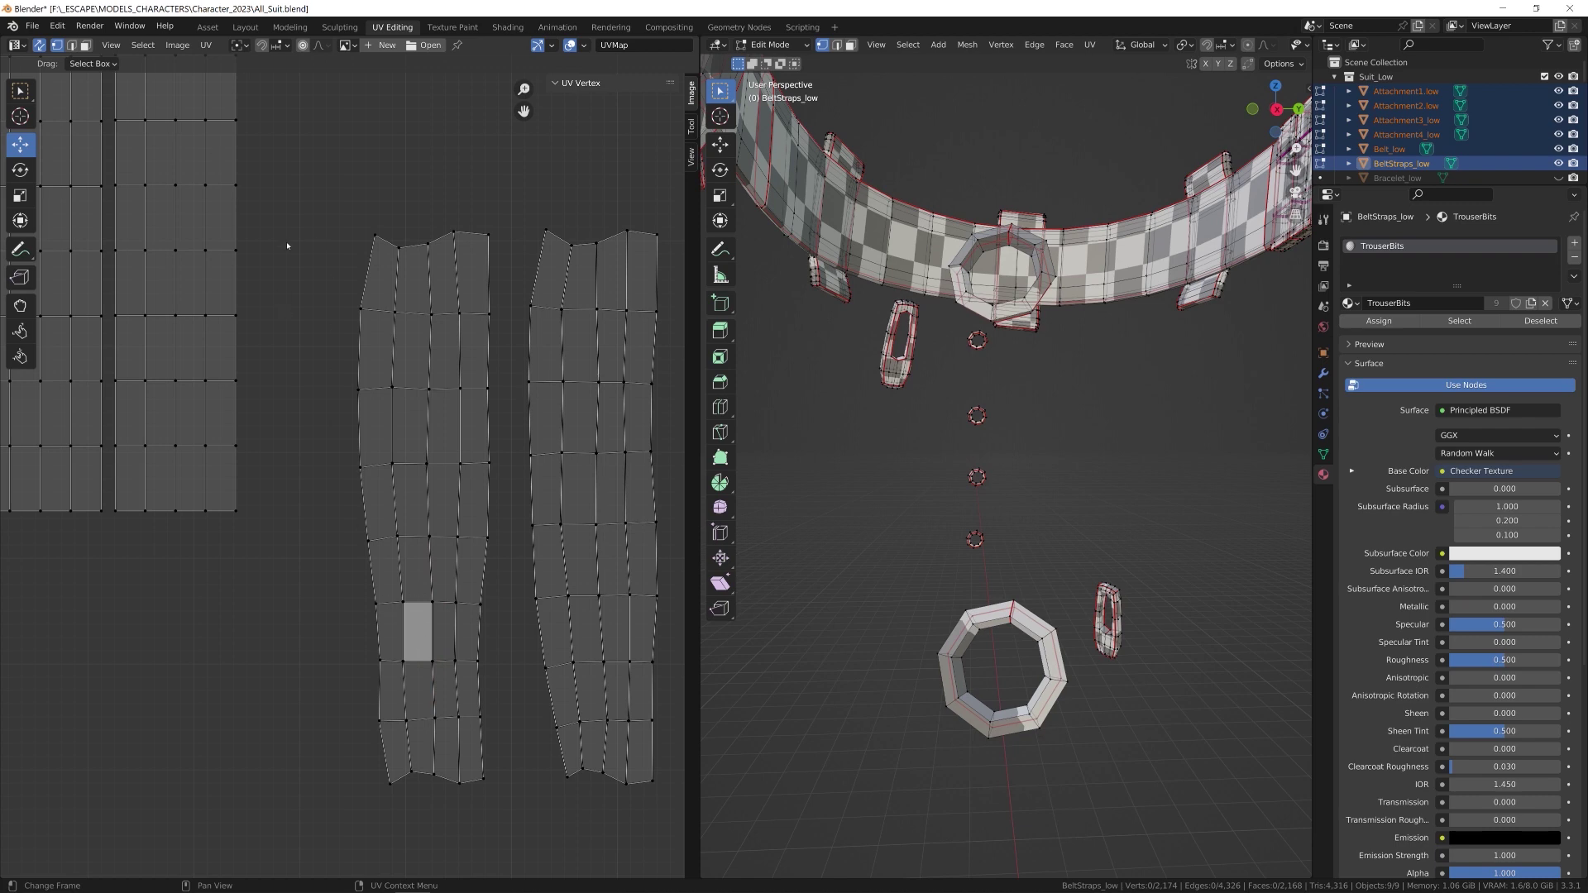
{"action": "left_click", "coordinate": [85, 45]}
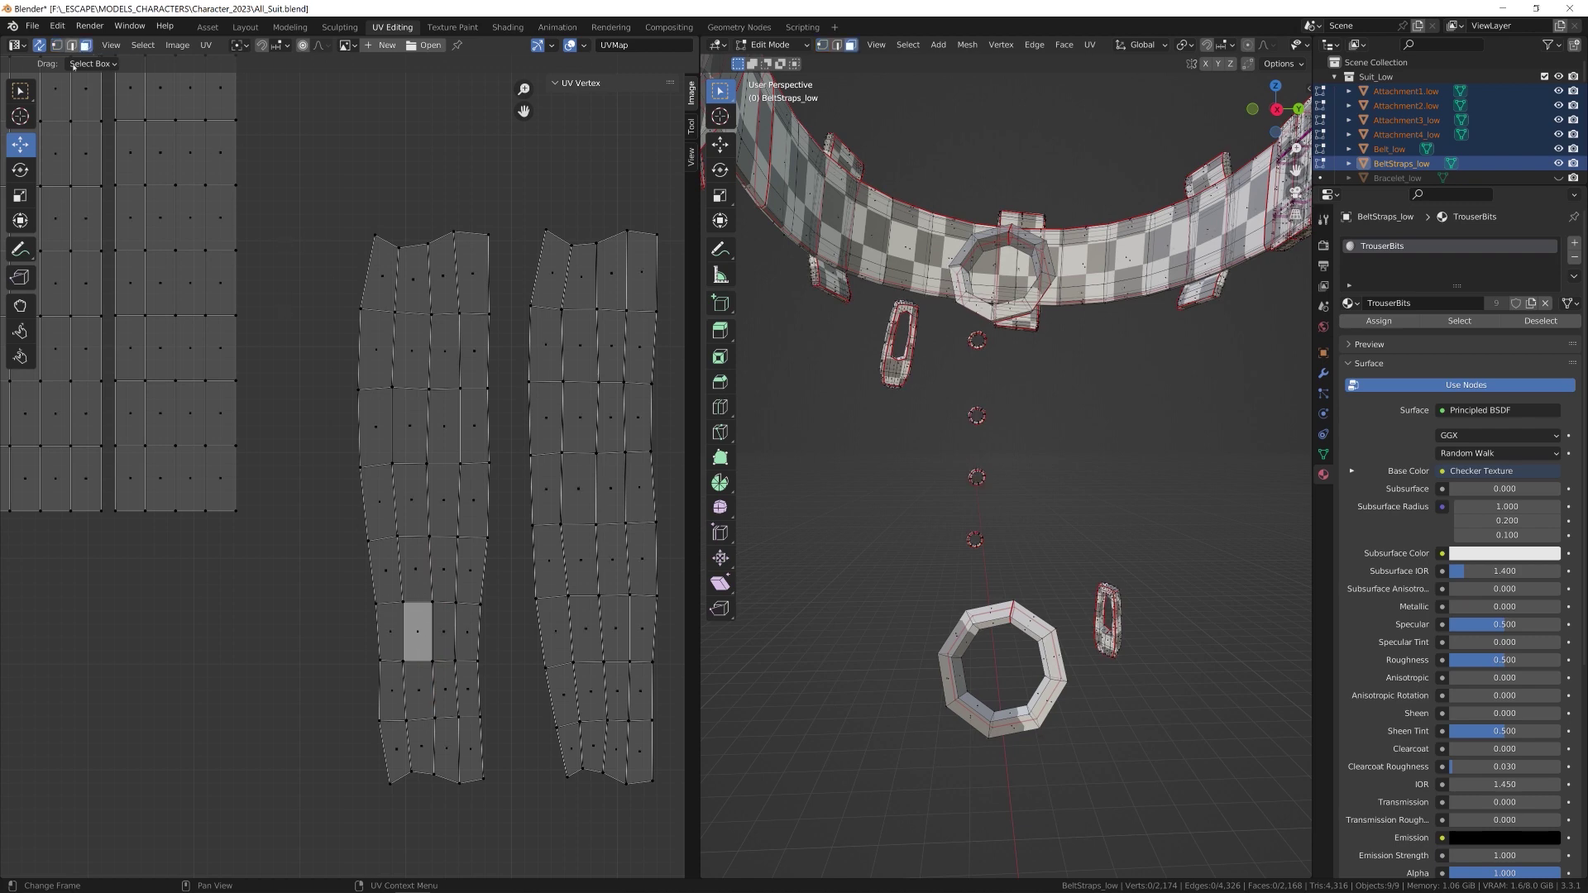
Step: Make the squared face active, select its whole island, and apply Follow Active Quads
{"action": "left_click", "coordinate": [420, 633]}
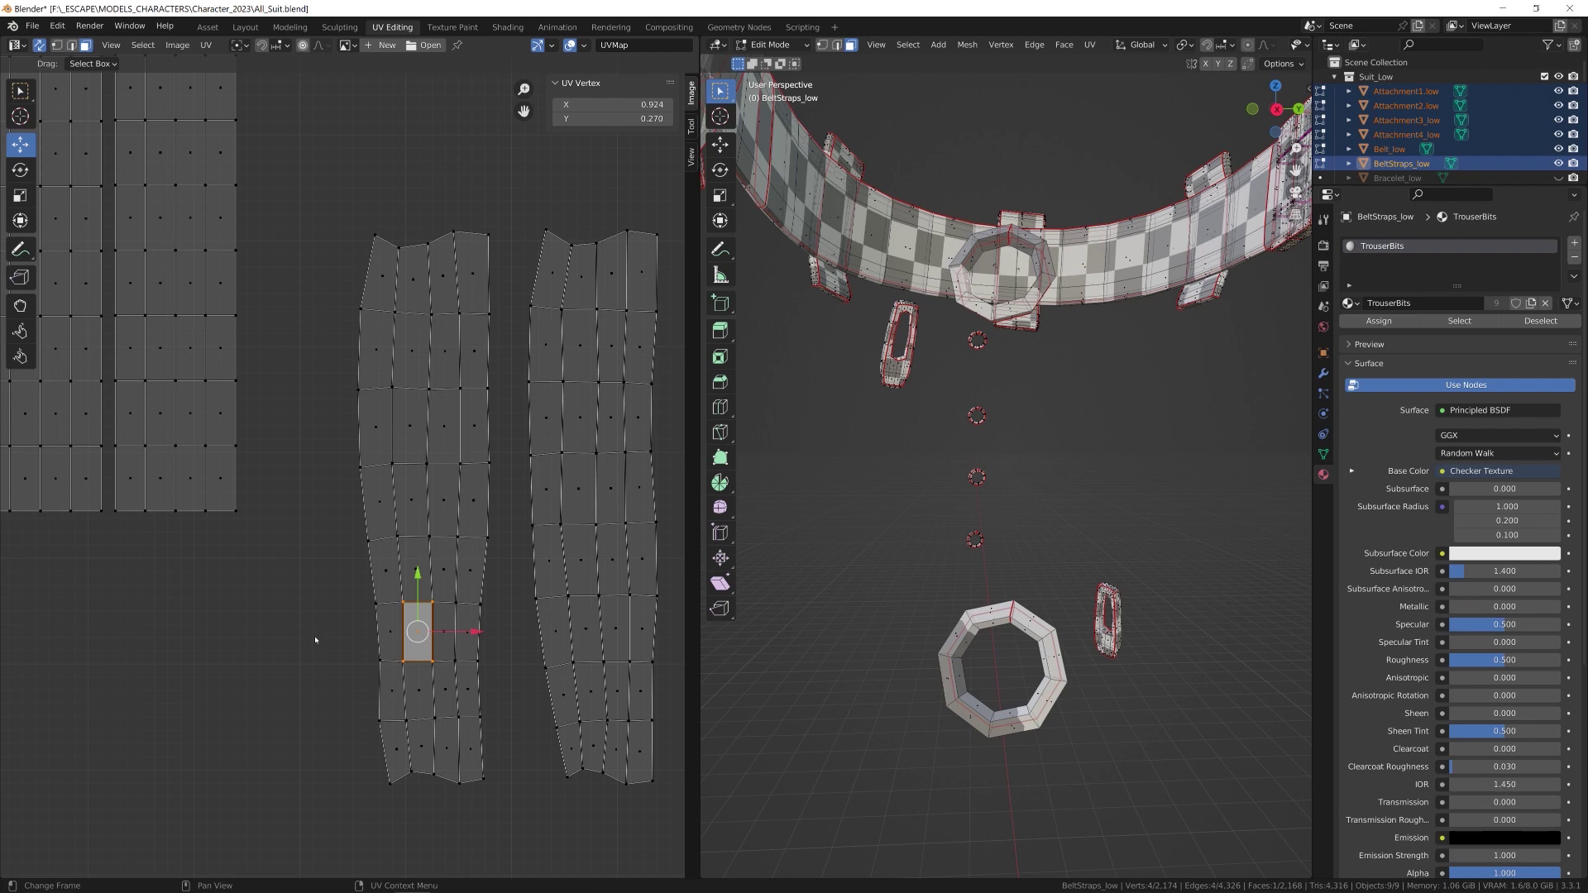
{"action": "key", "text": "l"}
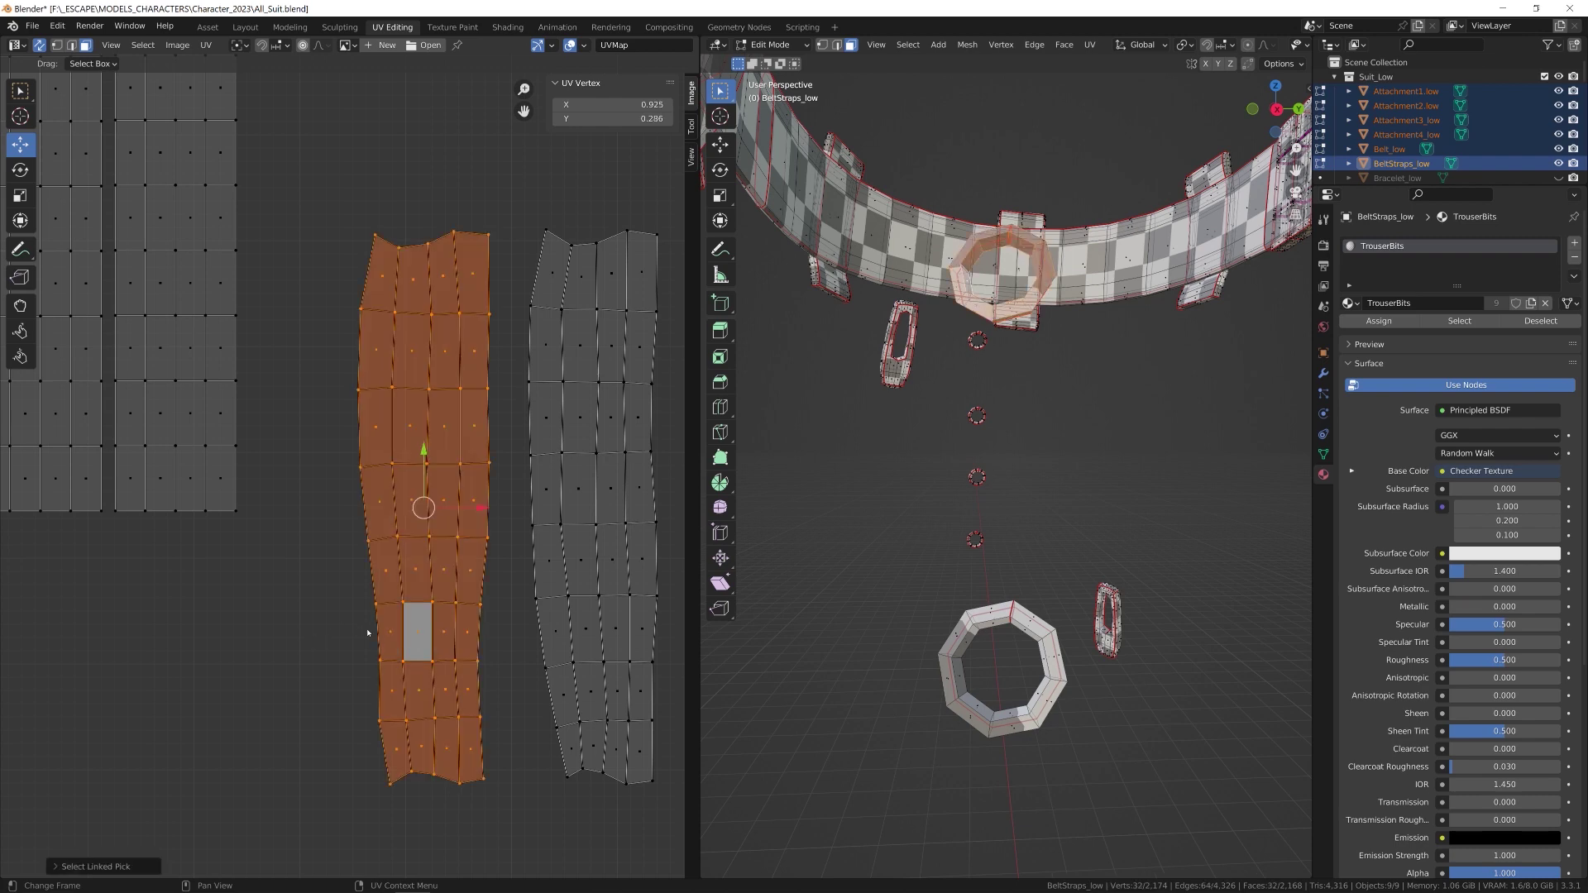
{"action": "right_click", "coordinate": [368, 633]}
{"action": "left_click", "coordinate": [415, 631]}
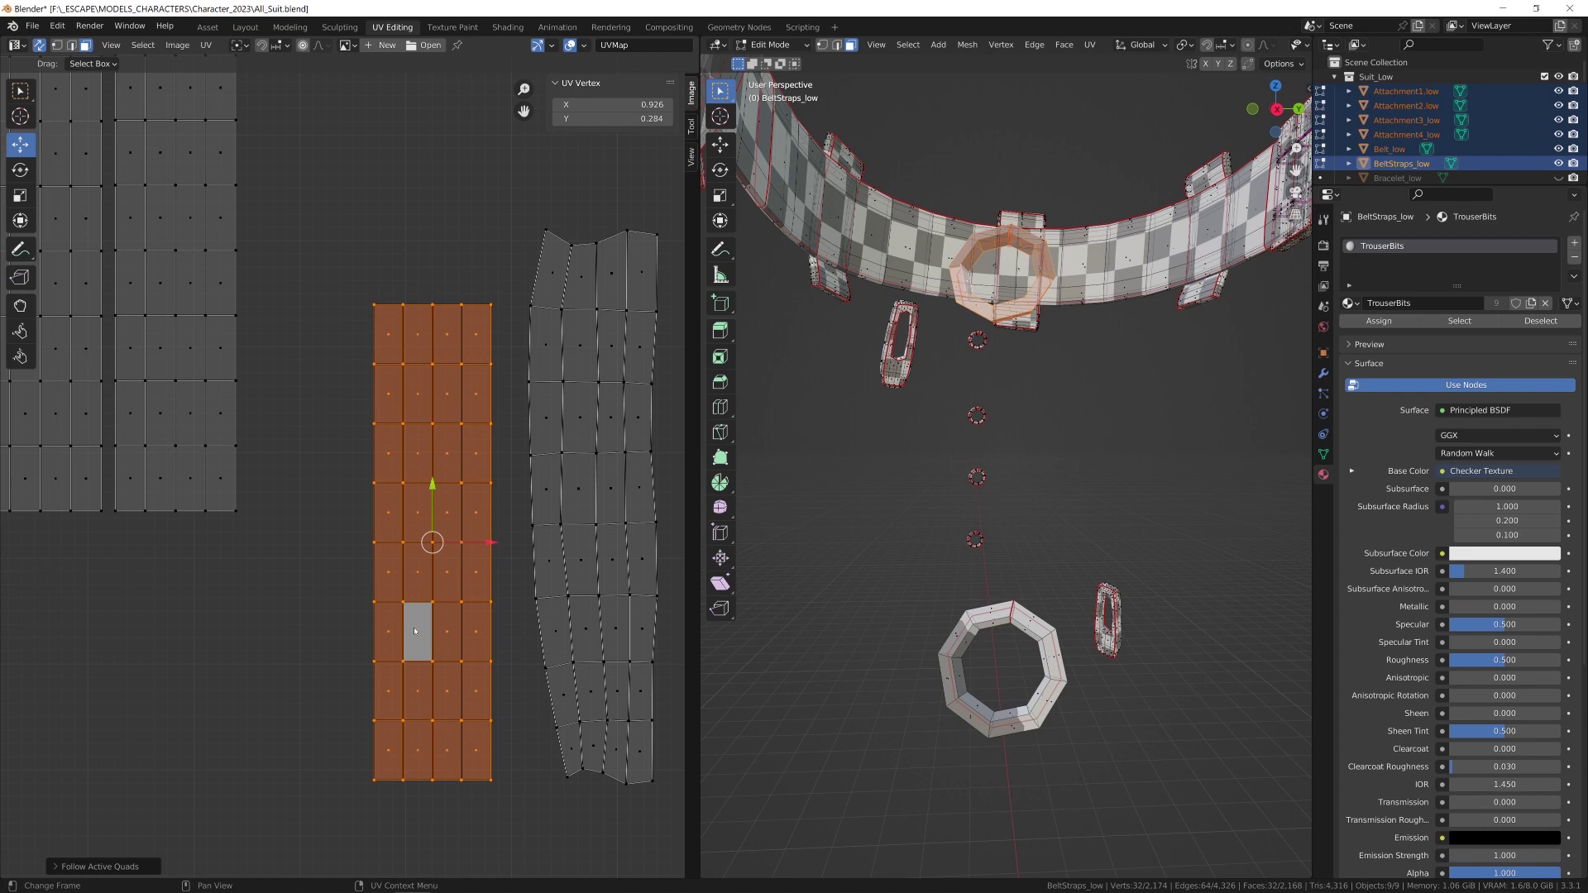
{"action": "scroll", "coordinate": [297, 552], "scroll_direction": "down", "scroll_amount": 3}
{"action": "scroll", "coordinate": [290, 530], "scroll_direction": "up", "scroll_amount": 3}
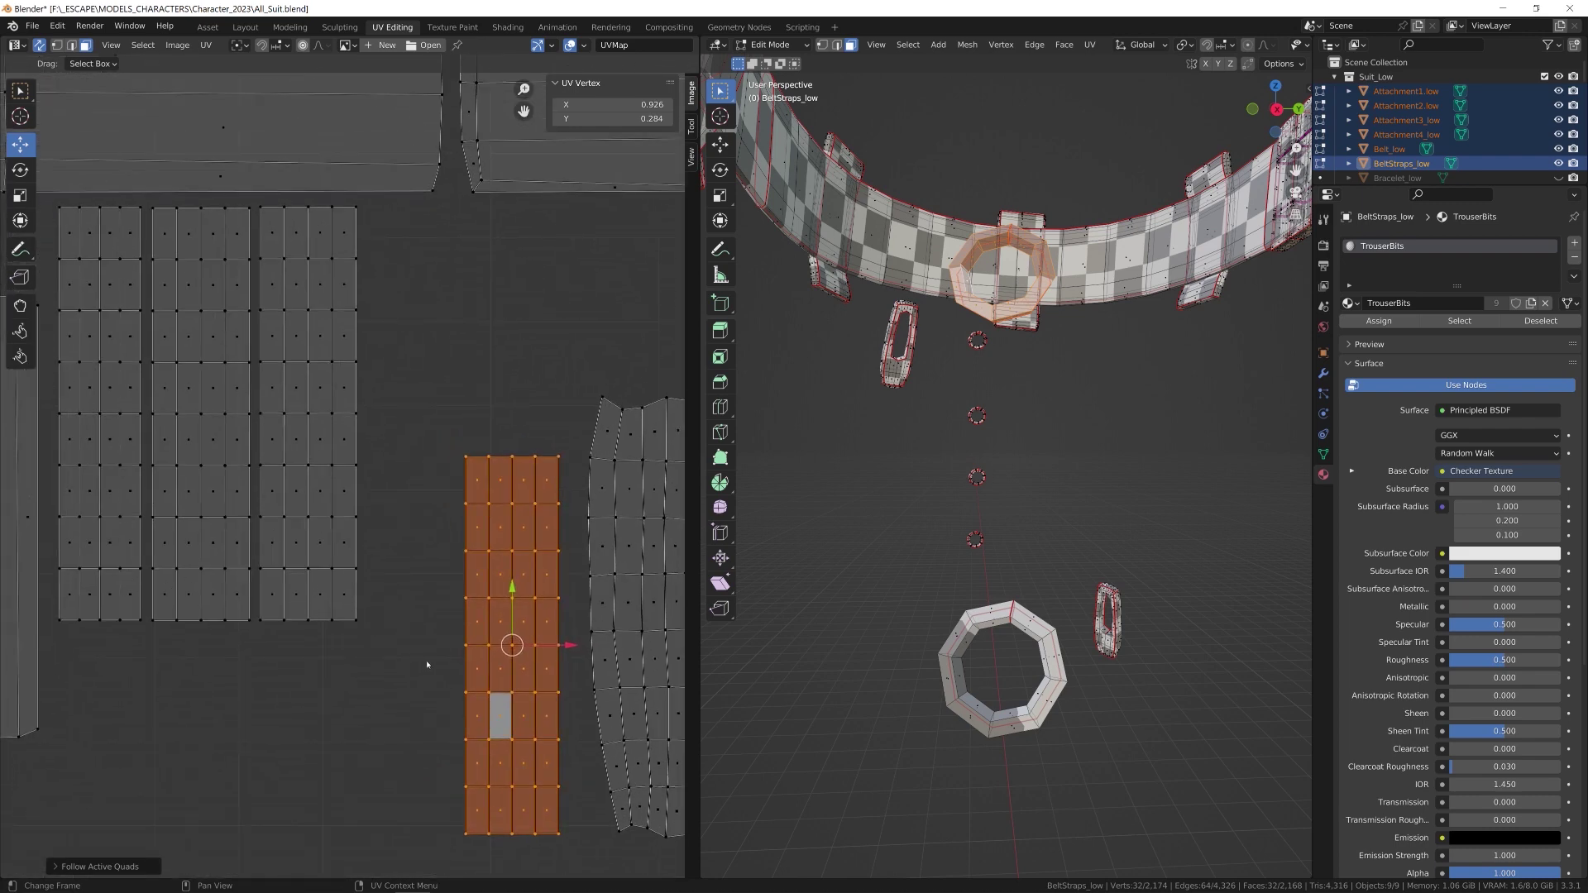
Step: Move the straightened island up and left, then select two bottom faces of the other strip
{"action": "left_click_drag", "start_coordinate": [511, 645], "coordinate": [427, 415]}
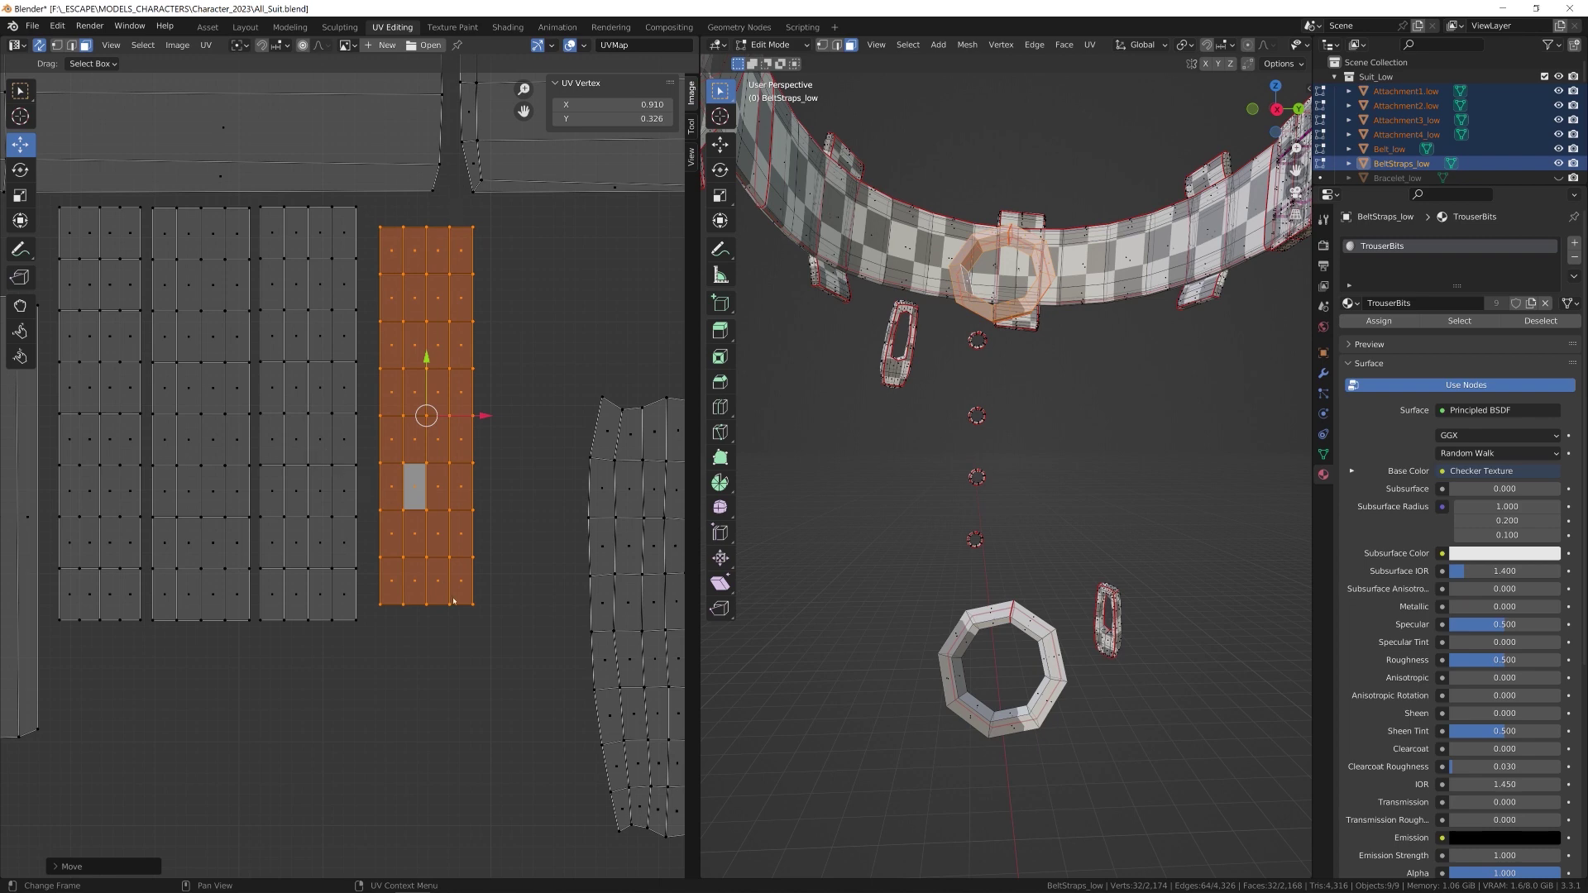
{"action": "middle_click_drag", "start_coordinate": [509, 607], "coordinate": [378, 536]}
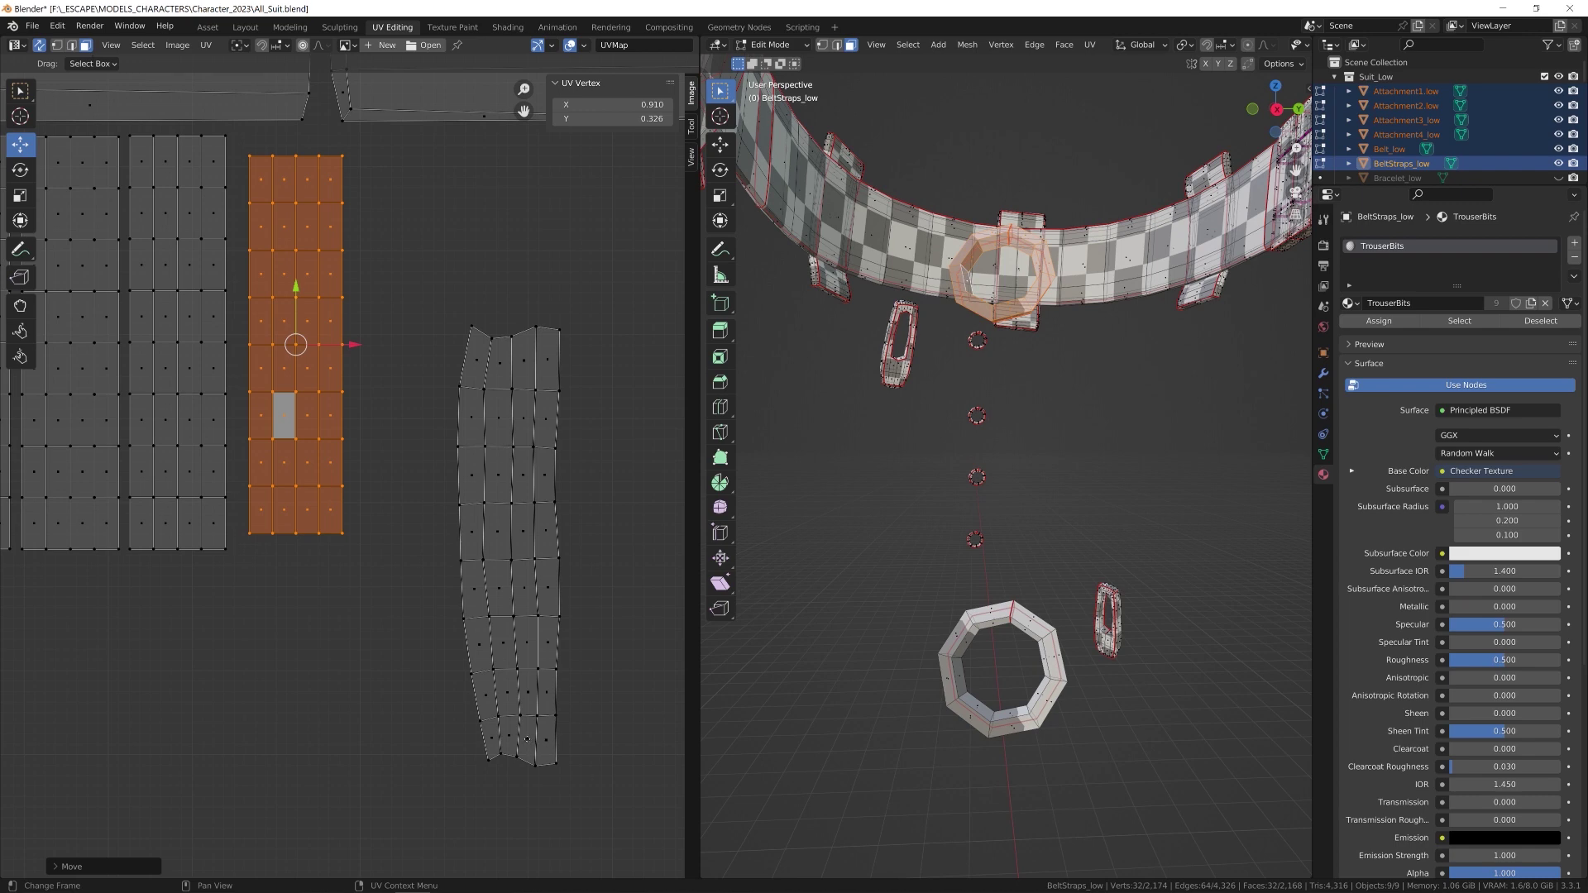
{"action": "left_click", "coordinate": [526, 739]}
{"action": "left_click", "coordinate": [506, 738]}
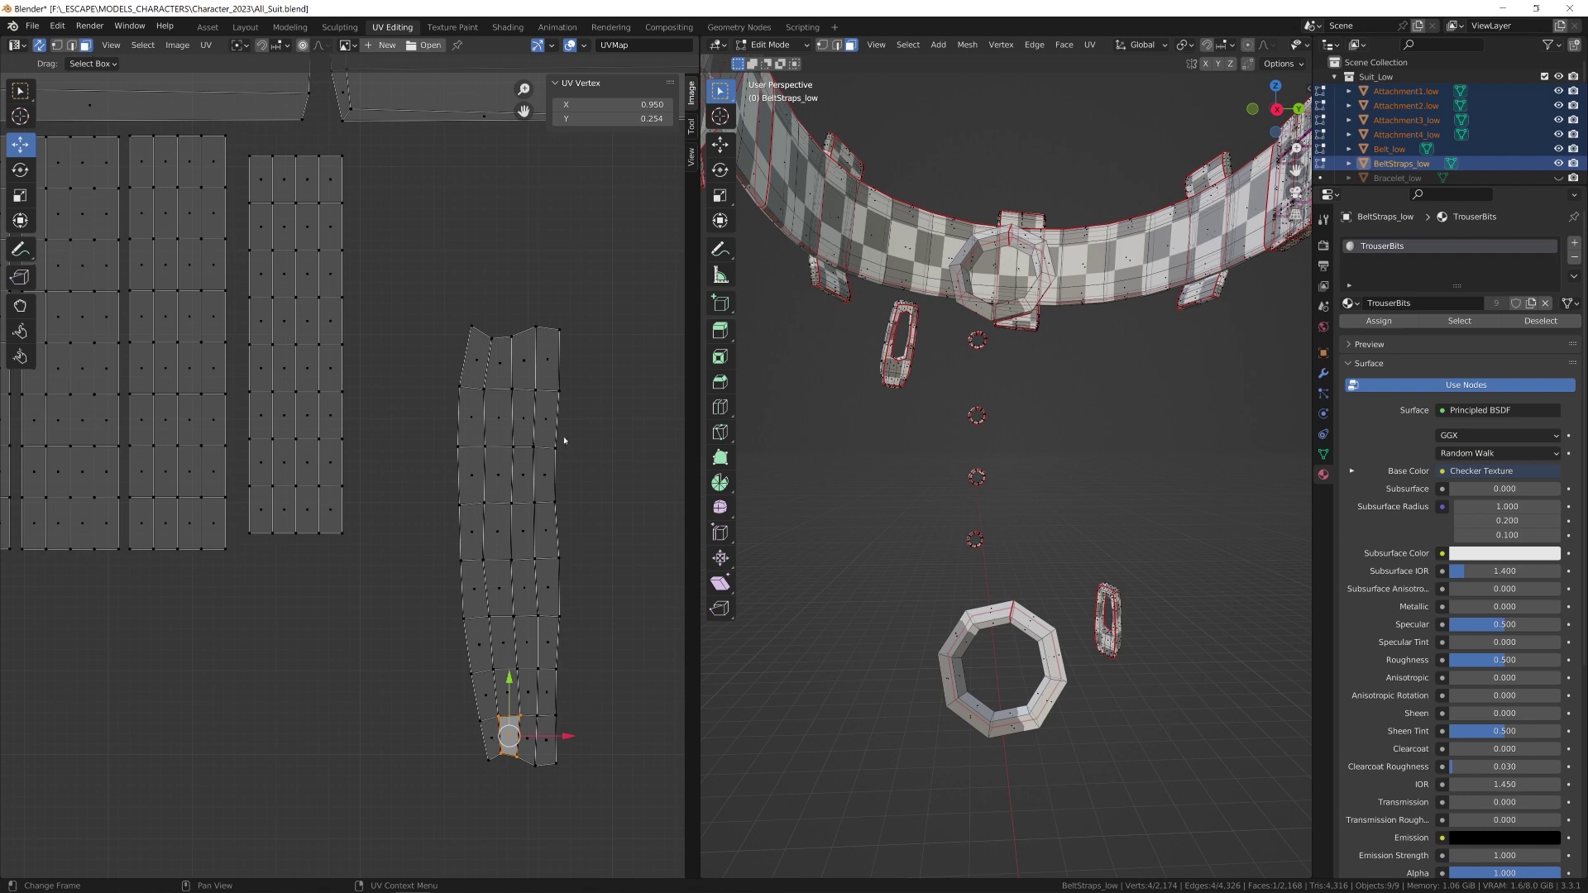
{"action": "left_click", "coordinate": [599, 428]}
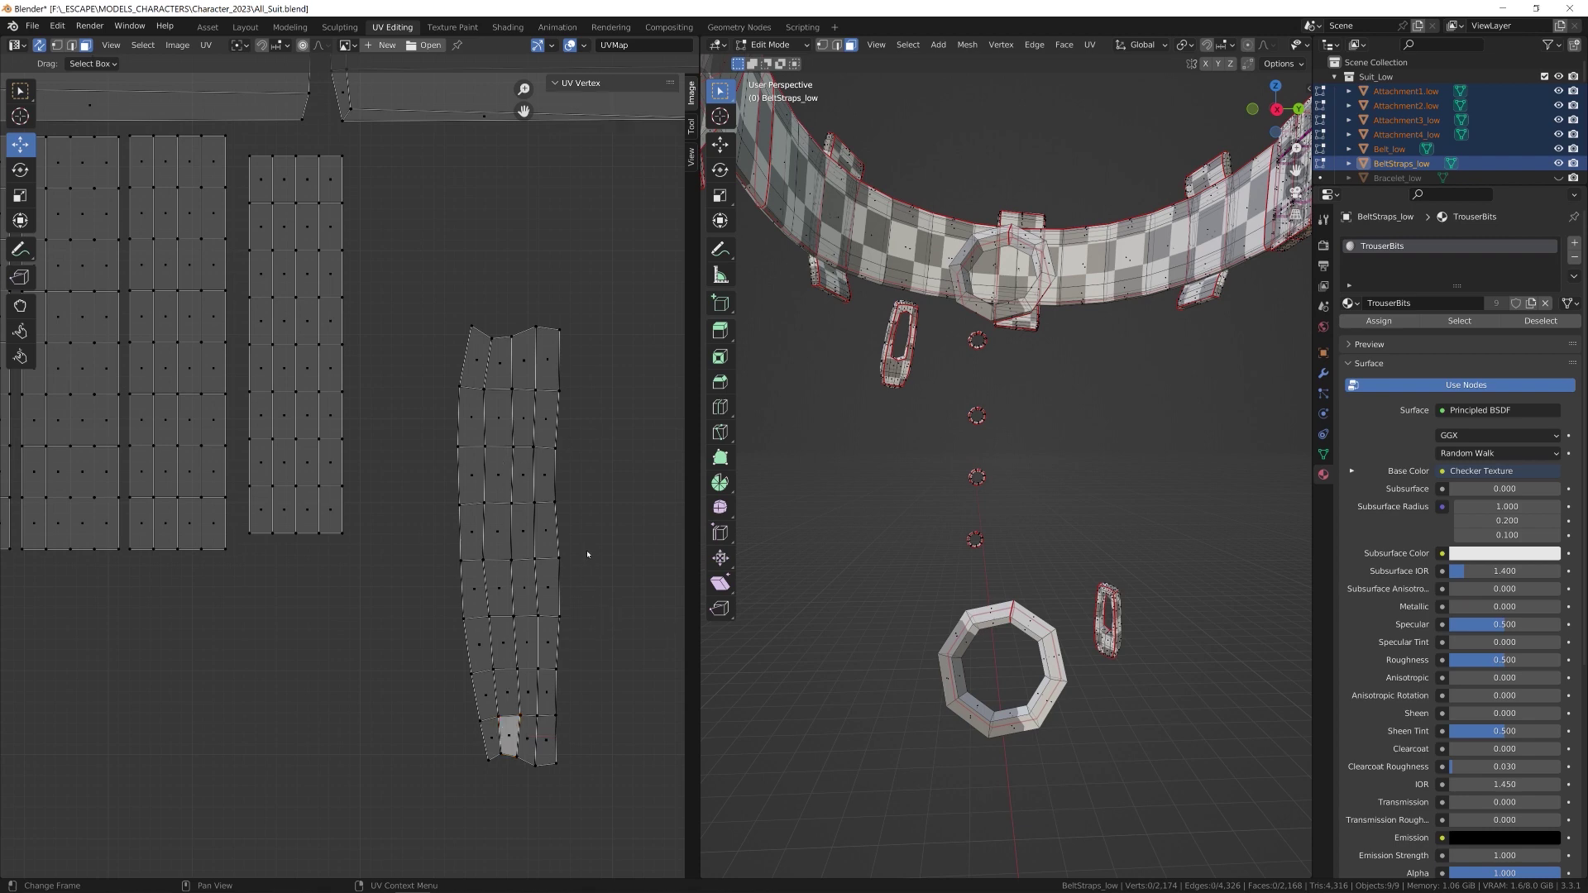
{"action": "middle_click_drag", "start_coordinate": [587, 554], "coordinate": [577, 577]}
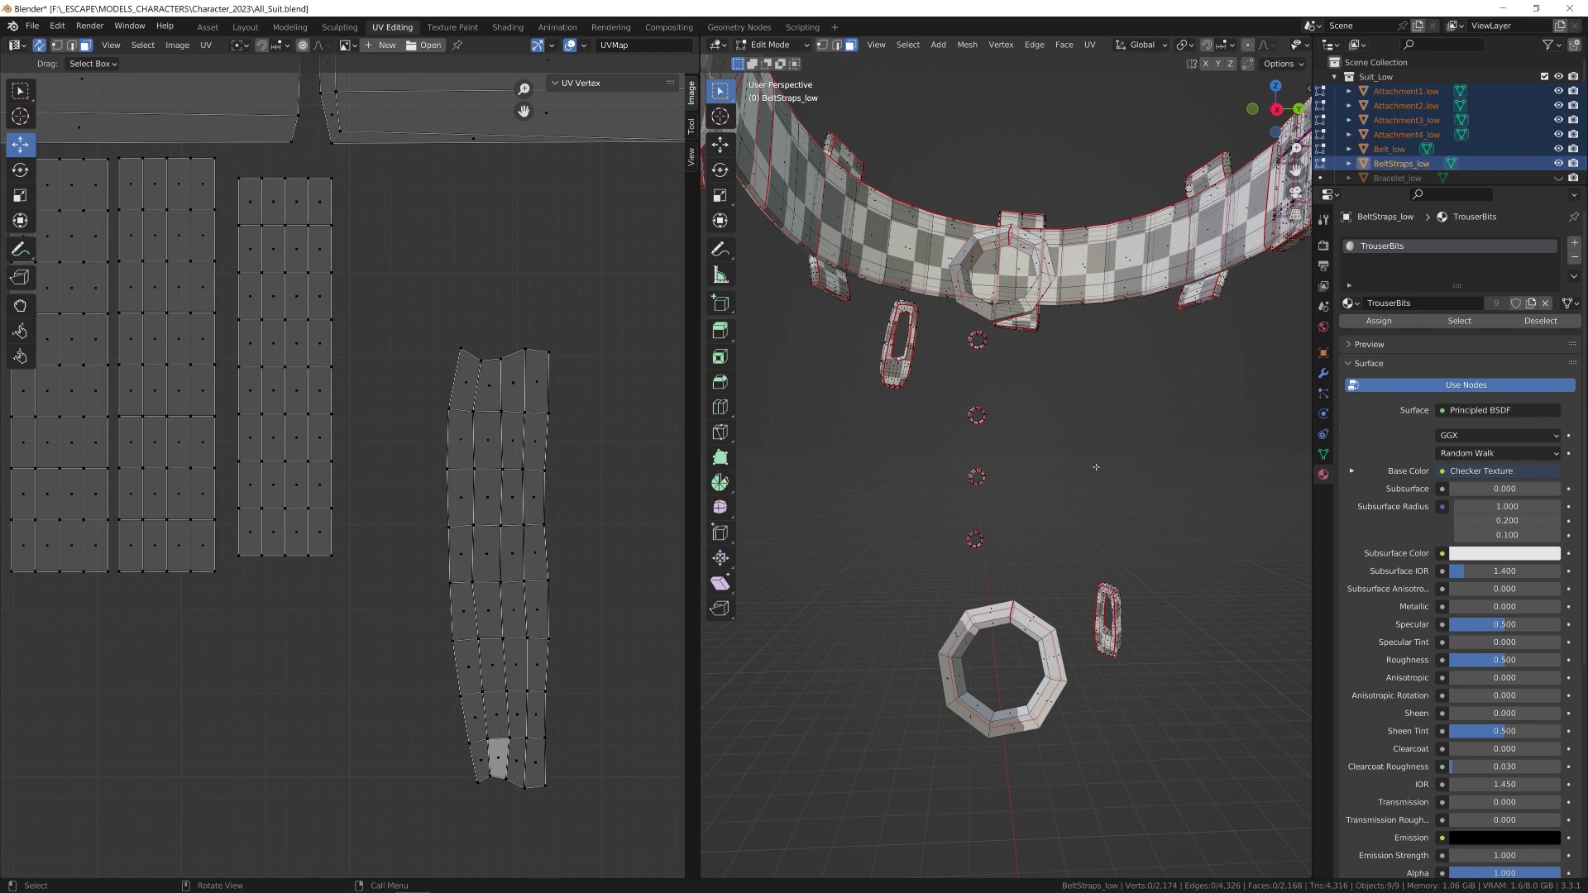